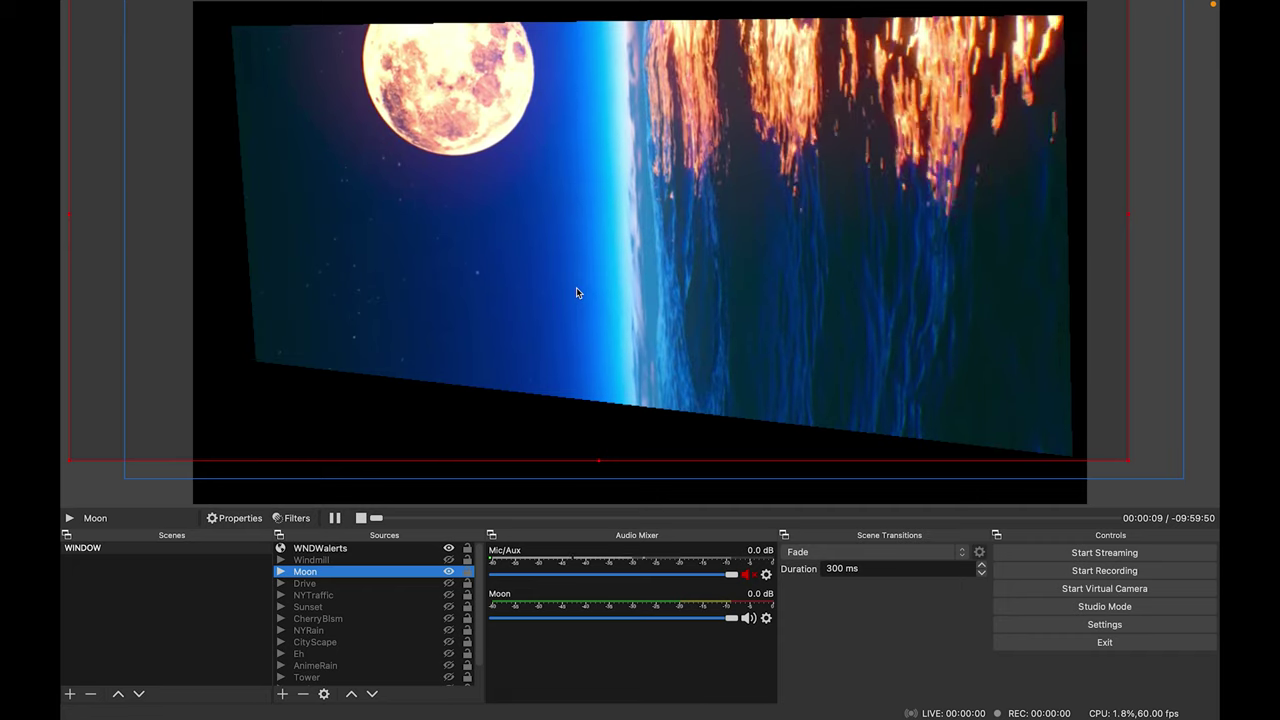
- Send the scene preview to a Fullscreen Projector on the 1920x1080 TV monitor
right_click(576, 287)
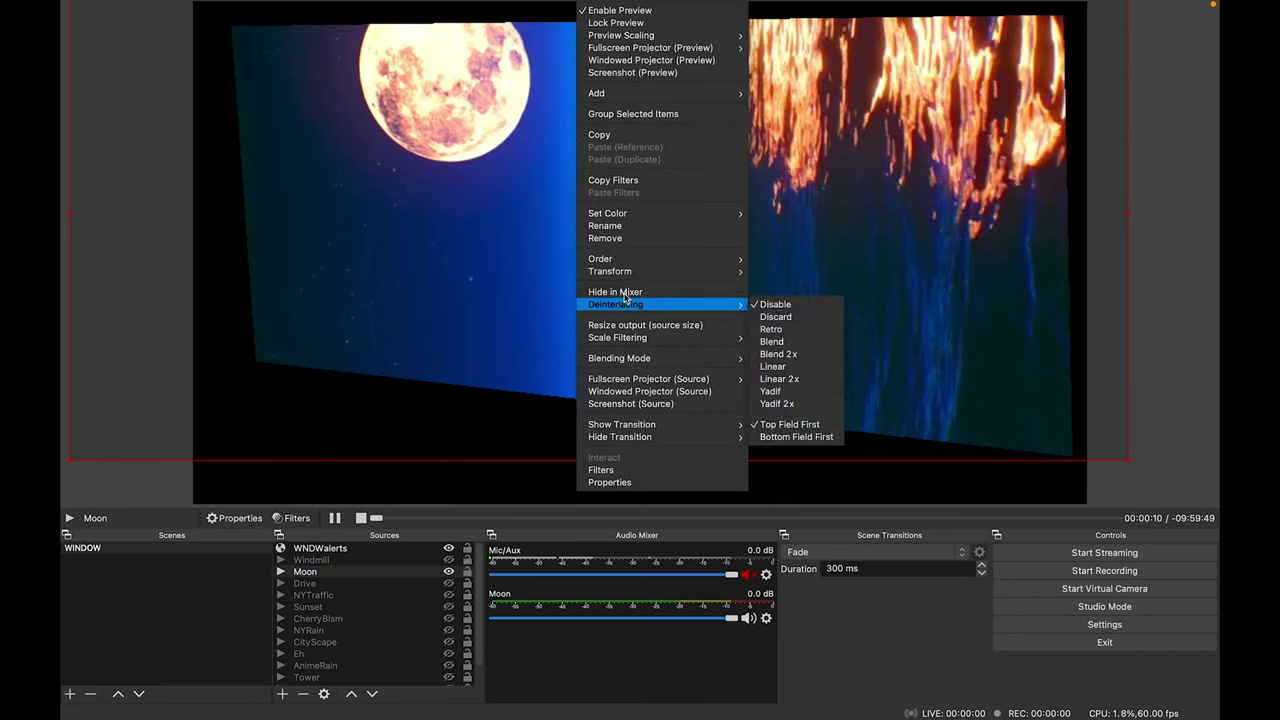
mouse_move(672, 88)
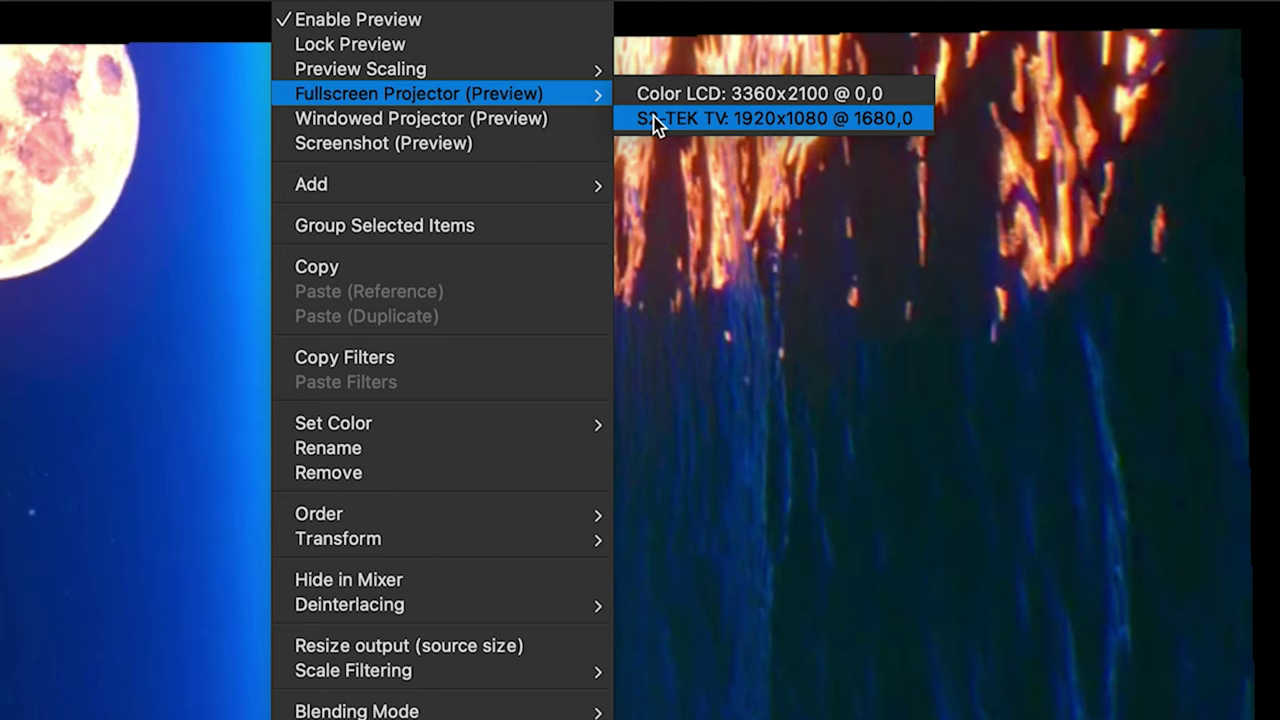
click(655, 119)
right_click(545, 310)
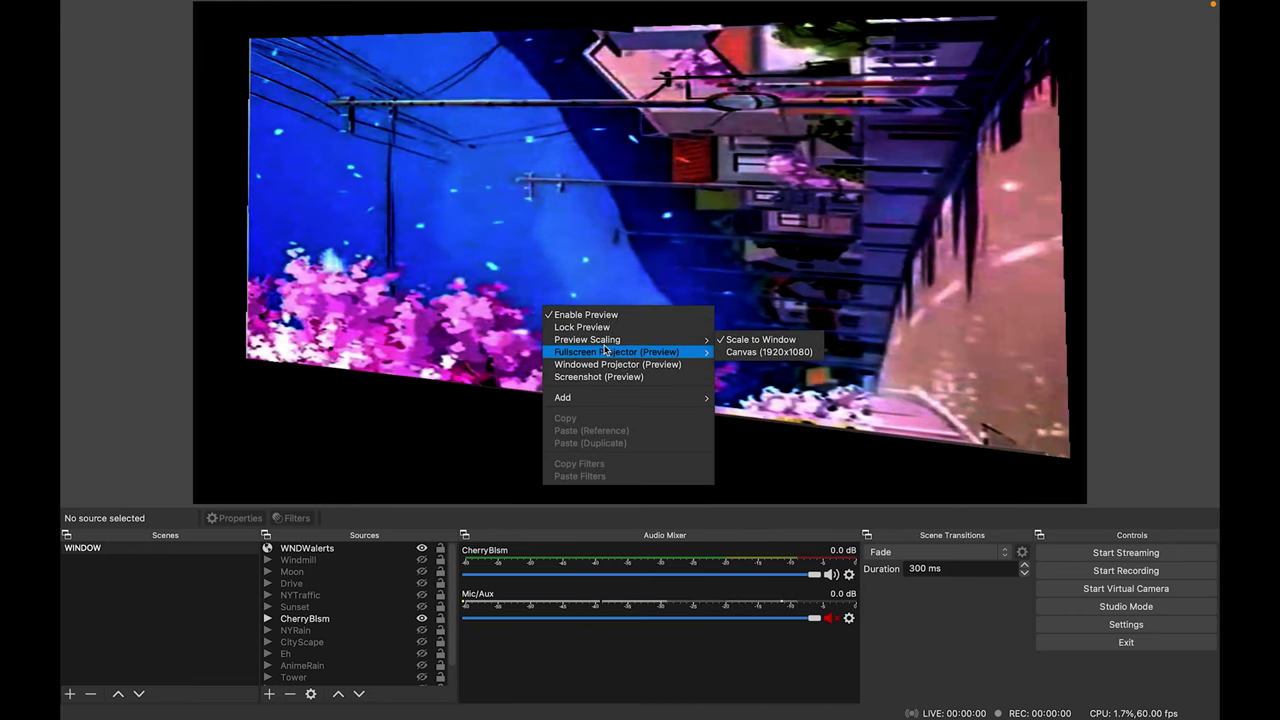
mouse_move(610, 352)
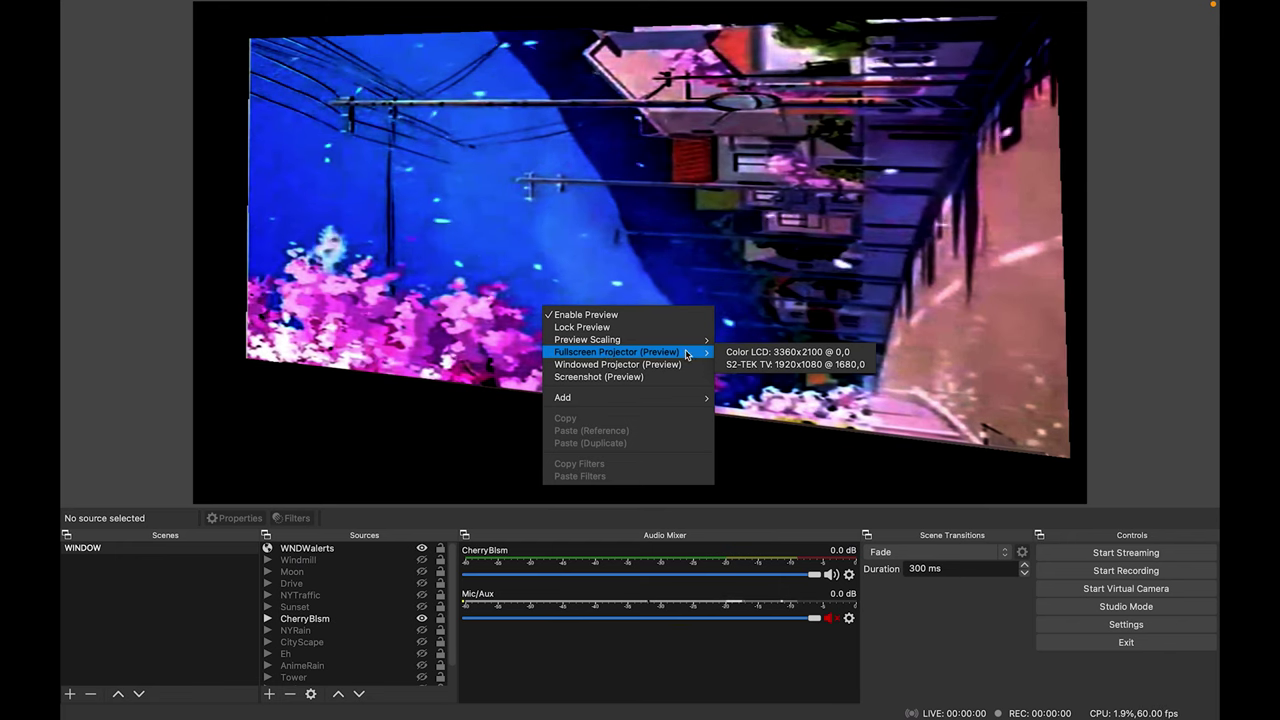
click(743, 366)
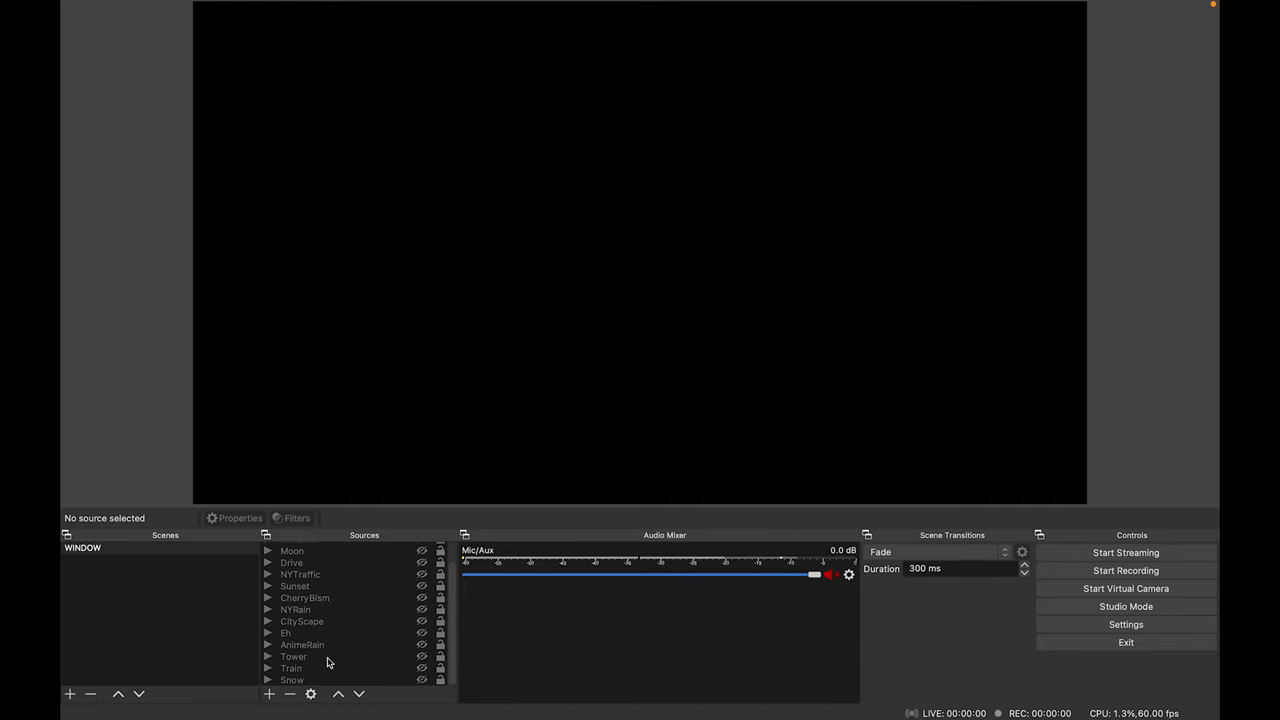
- Unhide the Snow source in the Sources list and bring up its Transform rotation options
scroll(327, 660, up, 2)
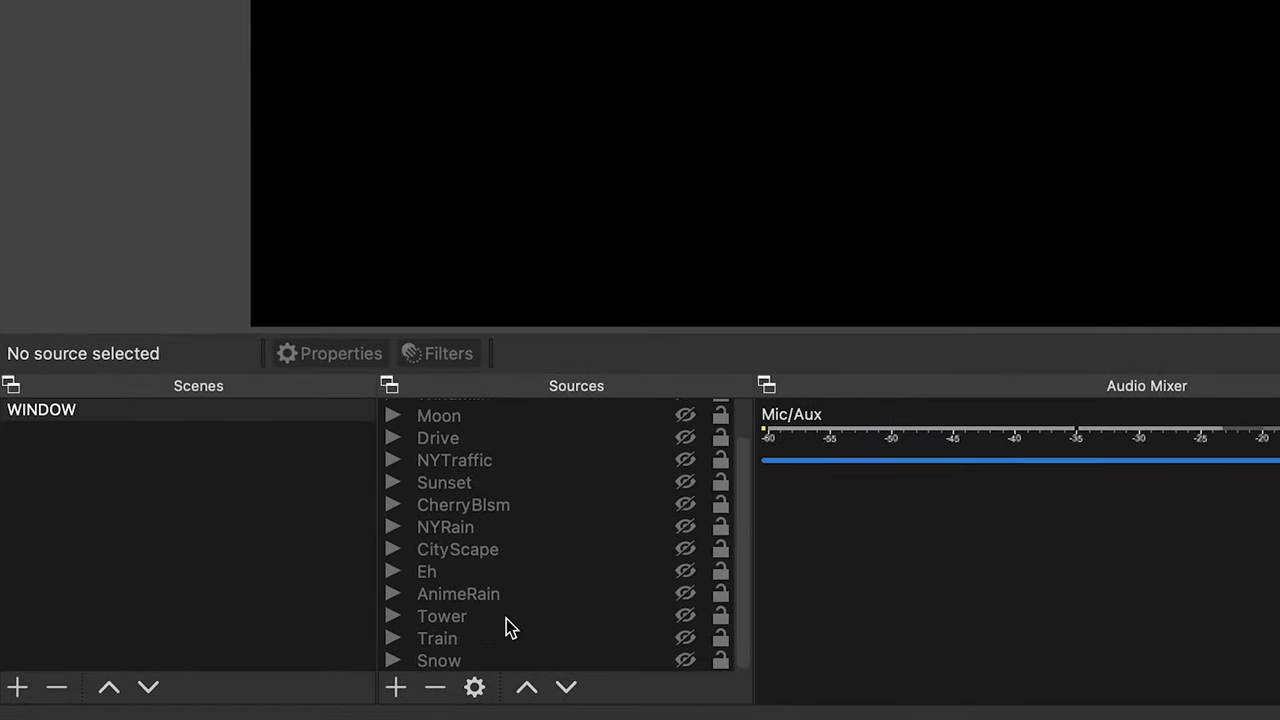
click(685, 662)
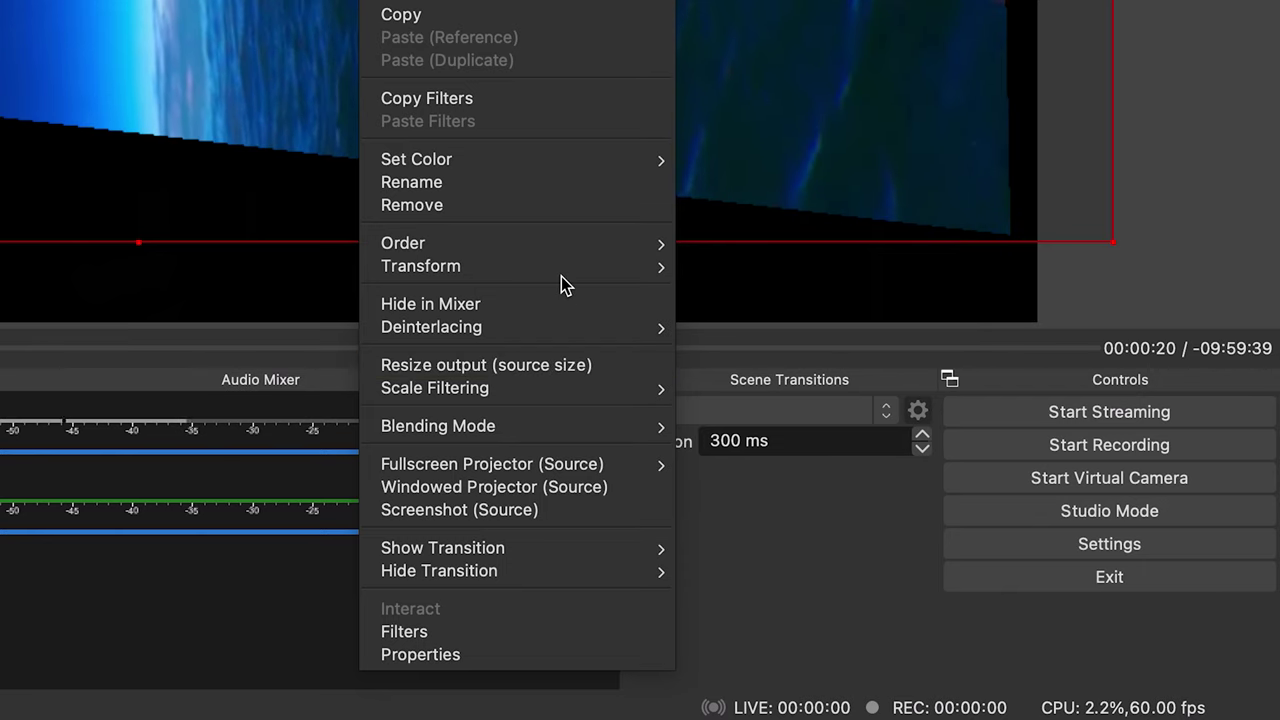
mouse_move(562, 273)
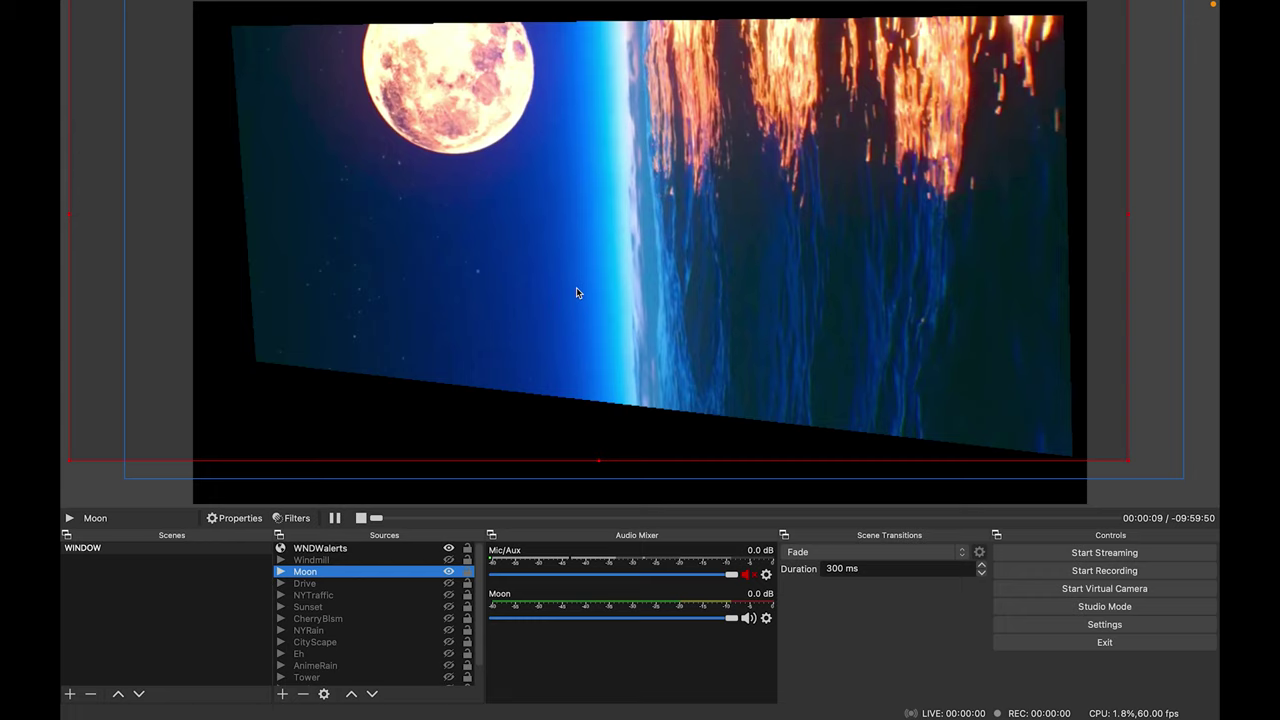
- Project the preview fullscreen onto the TV monitor entry via Fullscreen Projector (Preview)
right_click(576, 287)
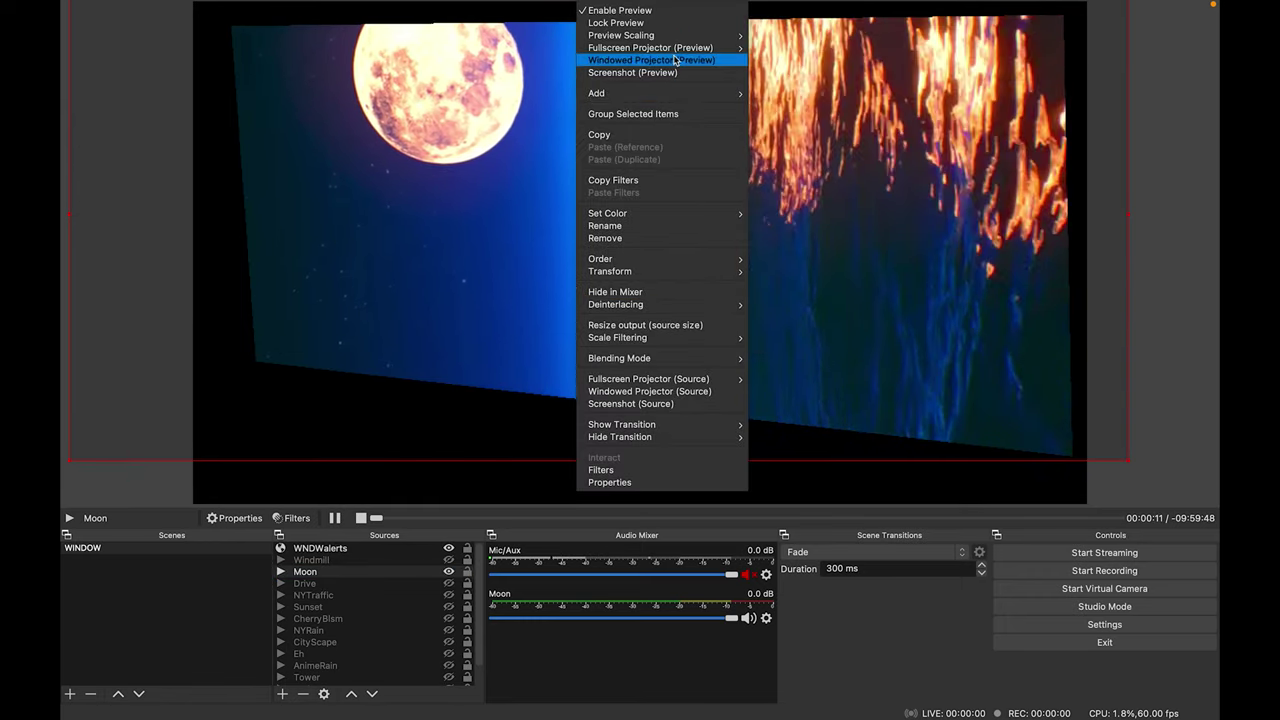
mouse_move(725, 47)
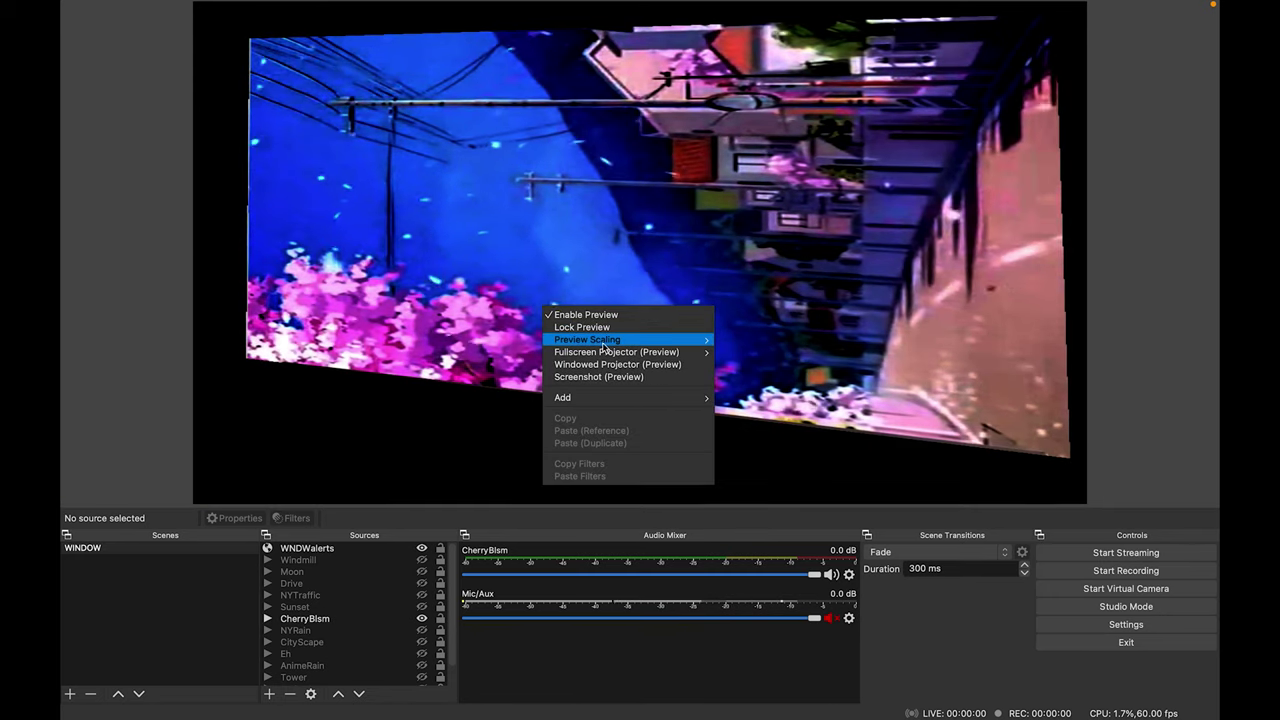
mouse_move(650, 350)
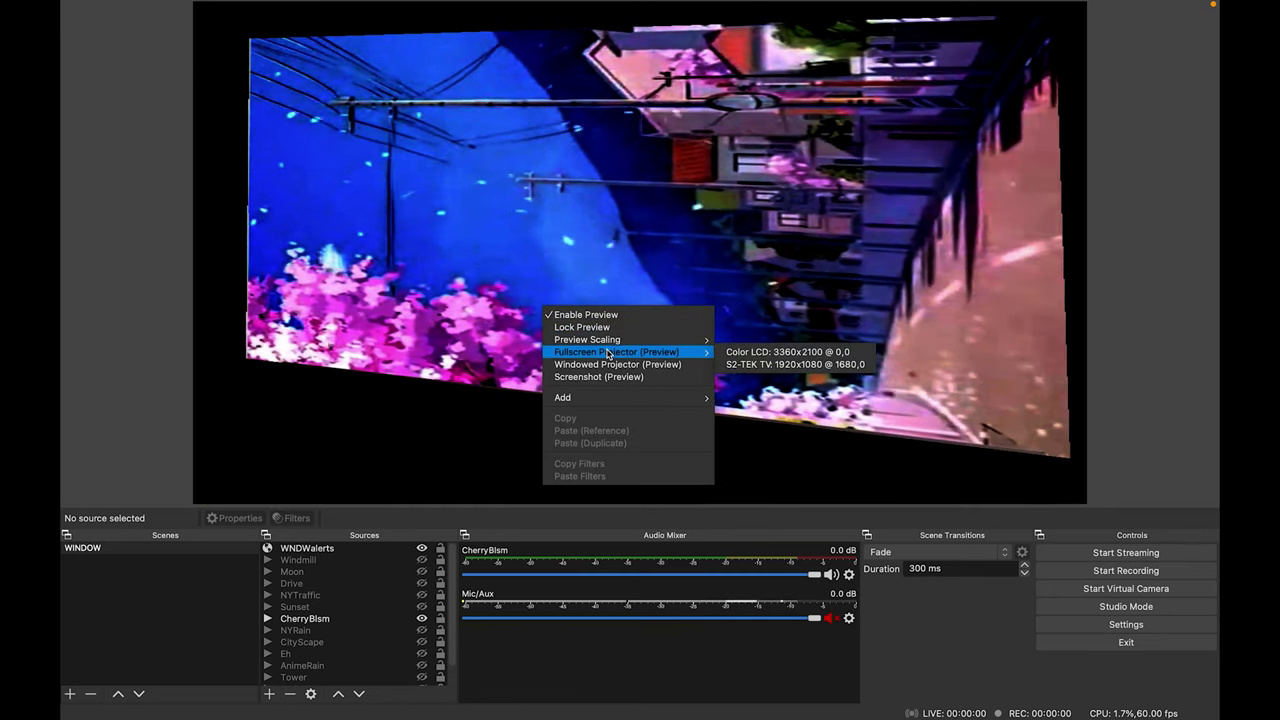
click(744, 366)
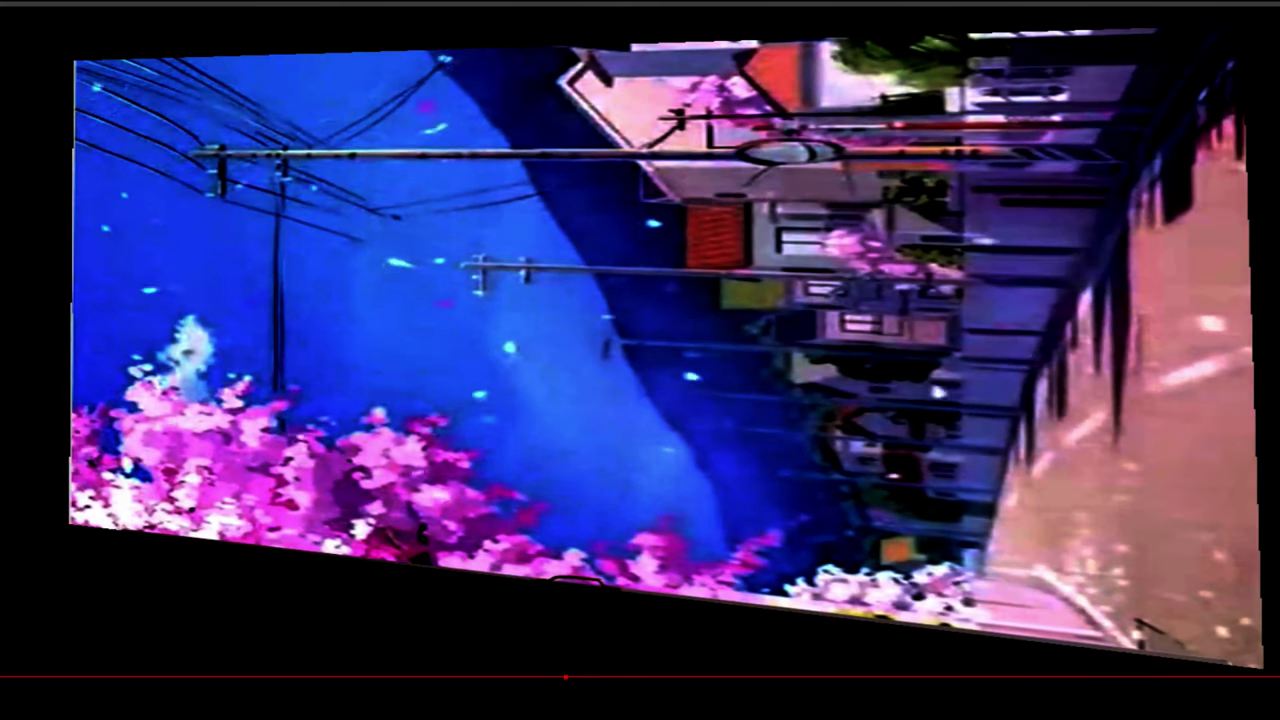
- Look over the StreamFX menu and close it without changing anything
mouse_move(110, 6)
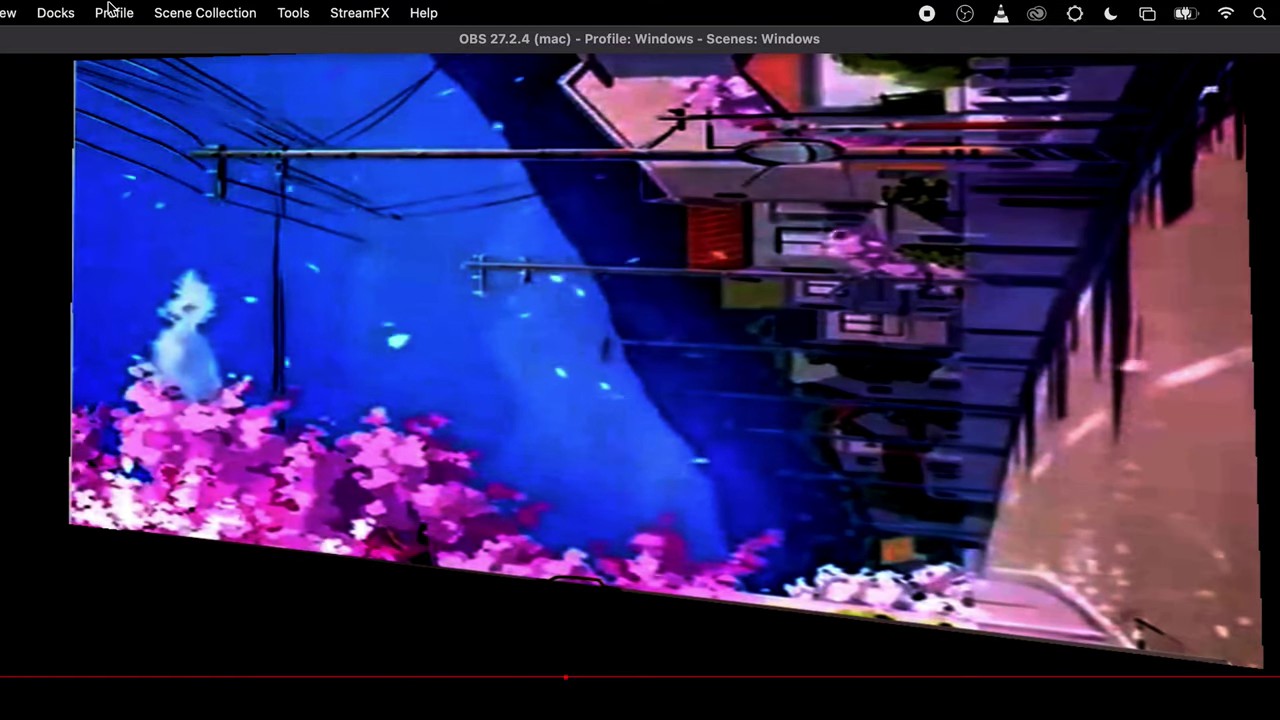
click(345, 14)
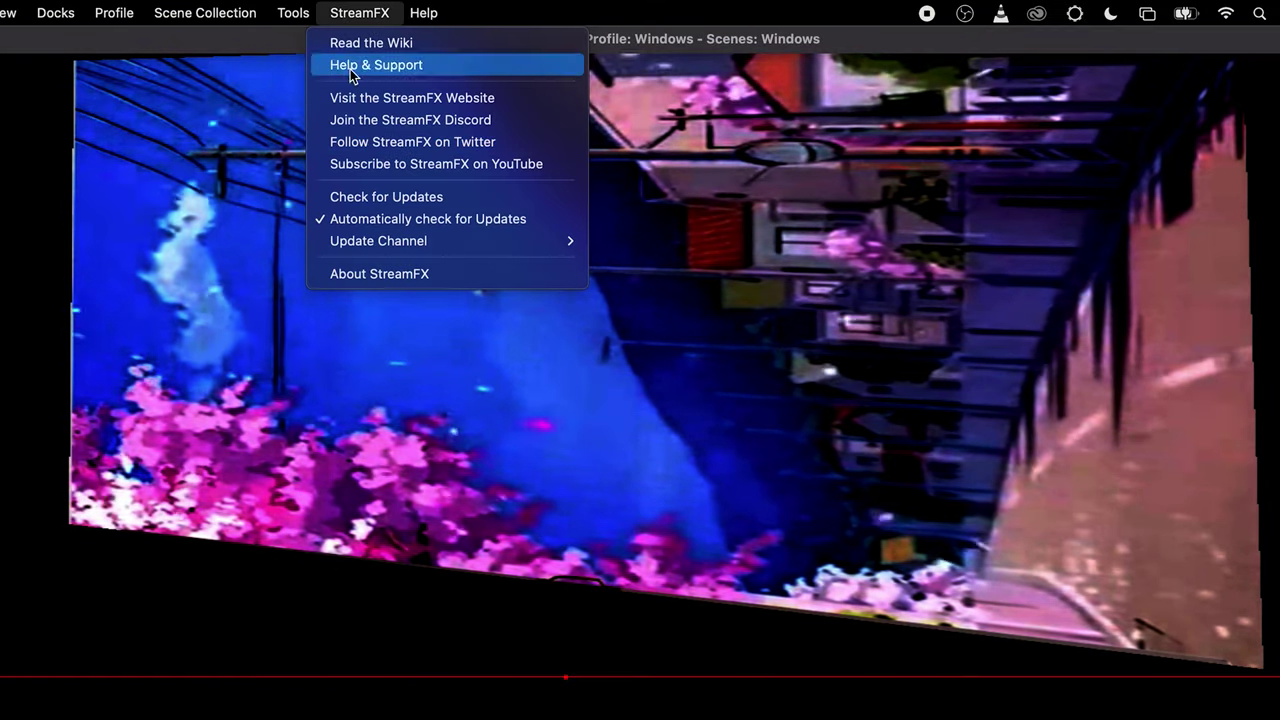
click(368, 14)
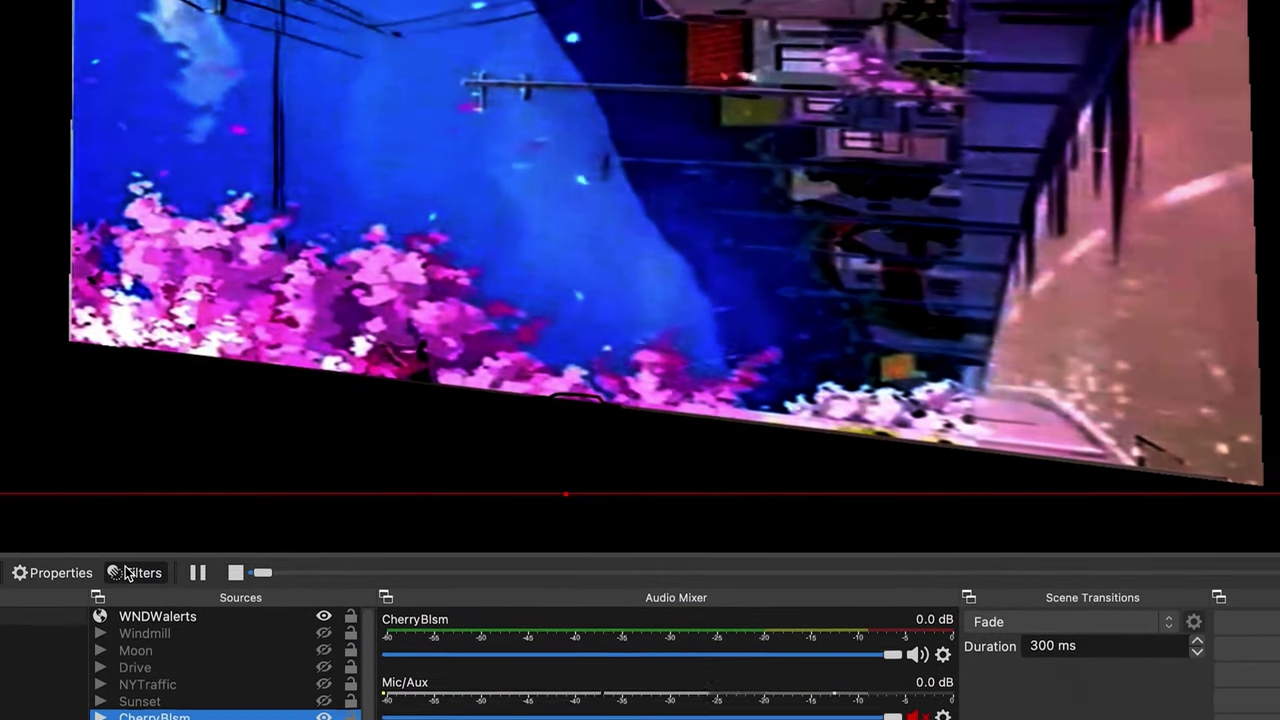
- In the cherry blossom source's filters, toggle Crop/Pad off and back on to compare the uncropped frame
click(127, 573)
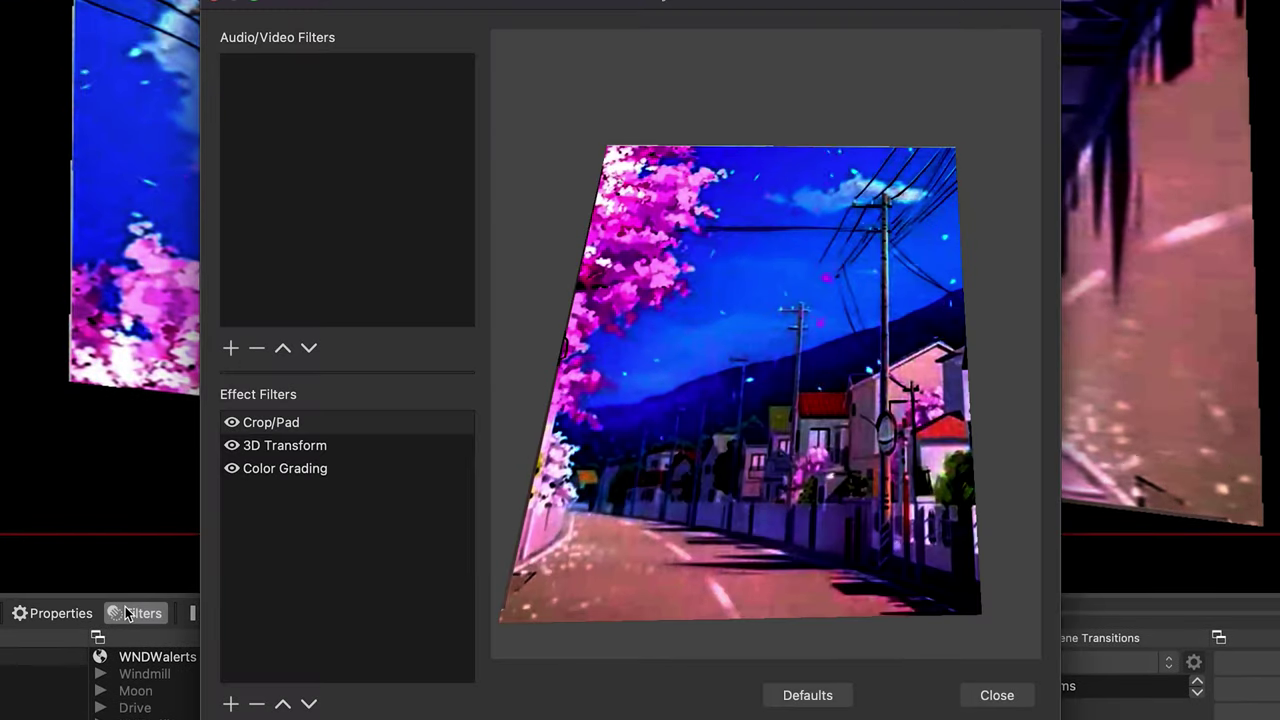
click(292, 423)
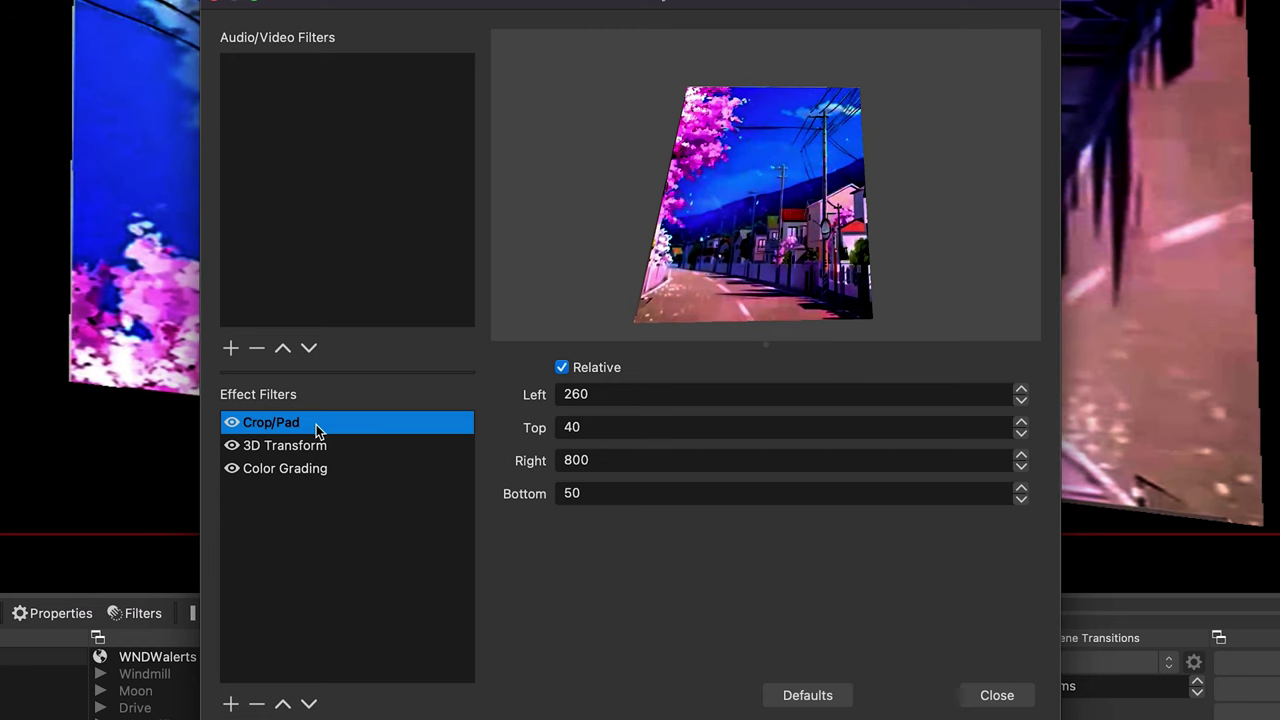
click(232, 423)
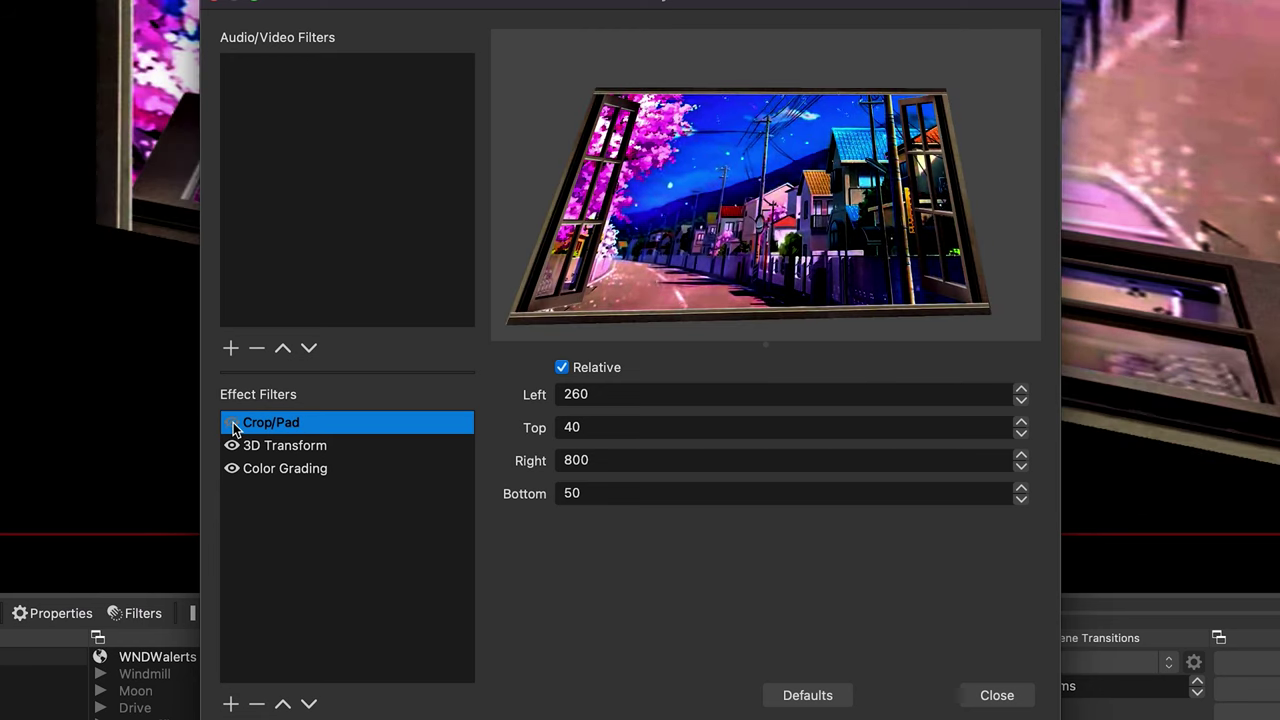
click(233, 424)
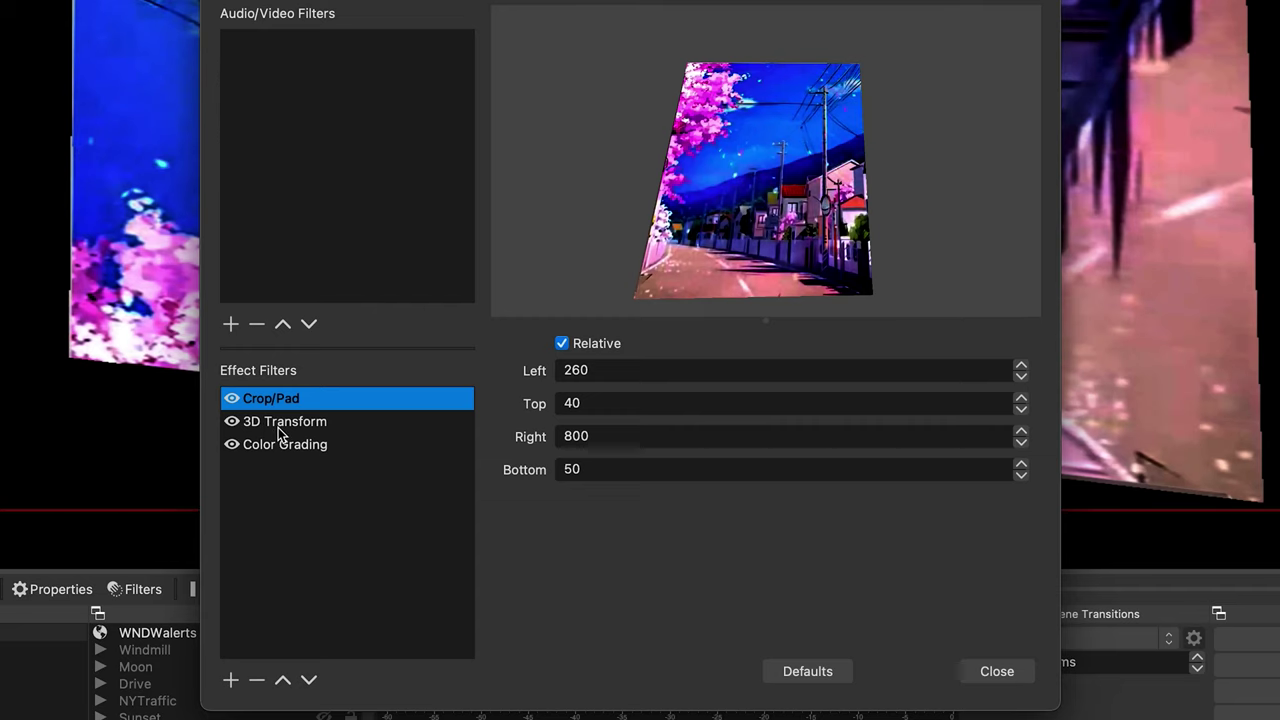
- Turn 3D Transform off and back on to compare the flat and tilted video
click(281, 424)
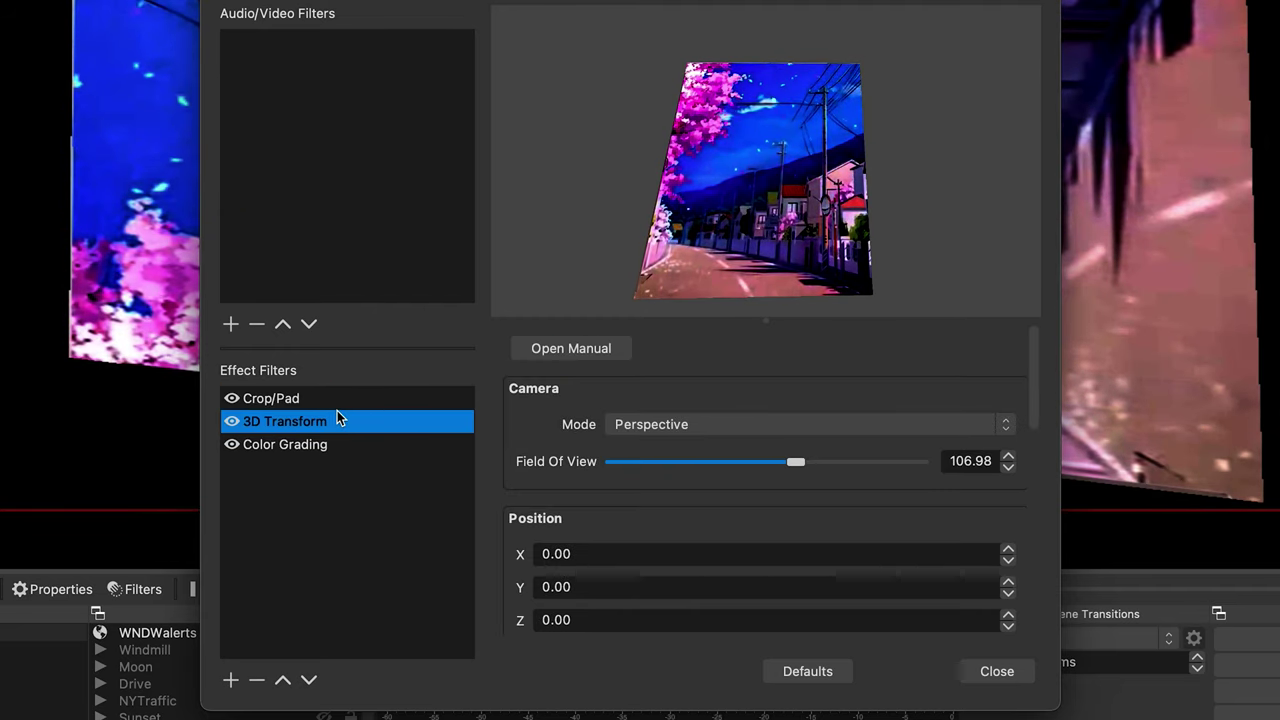
click(233, 424)
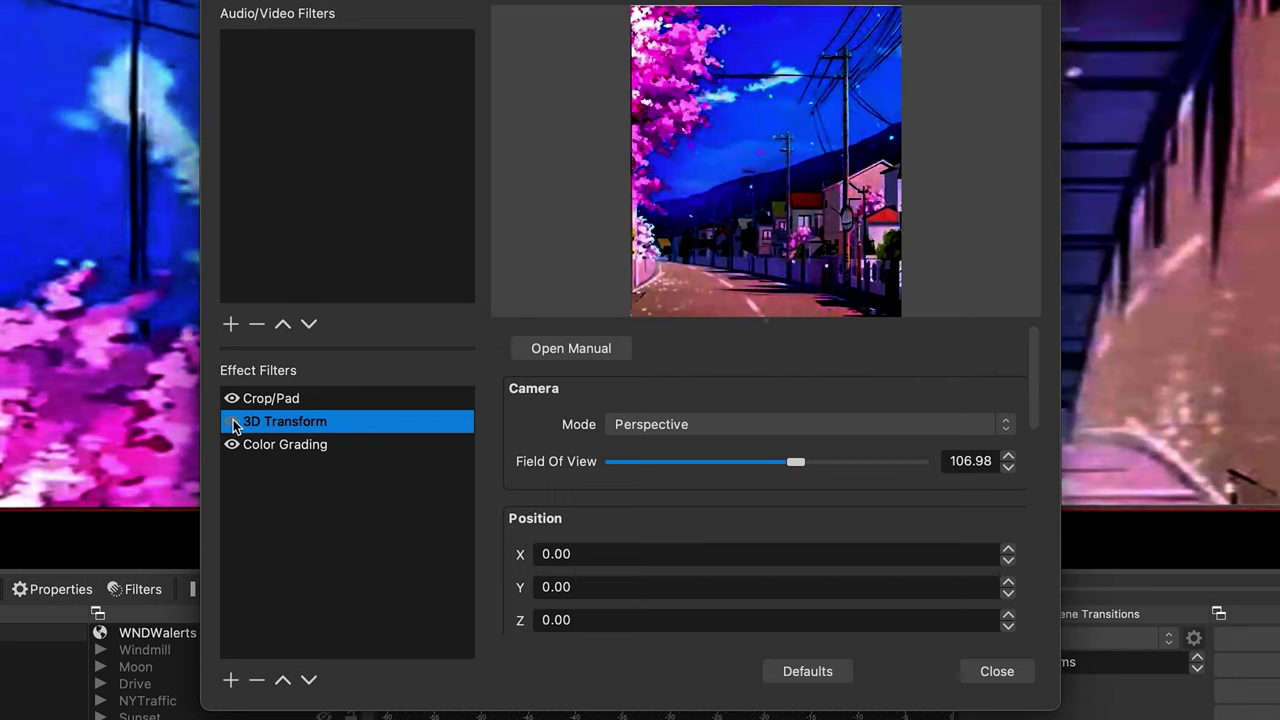
click(233, 424)
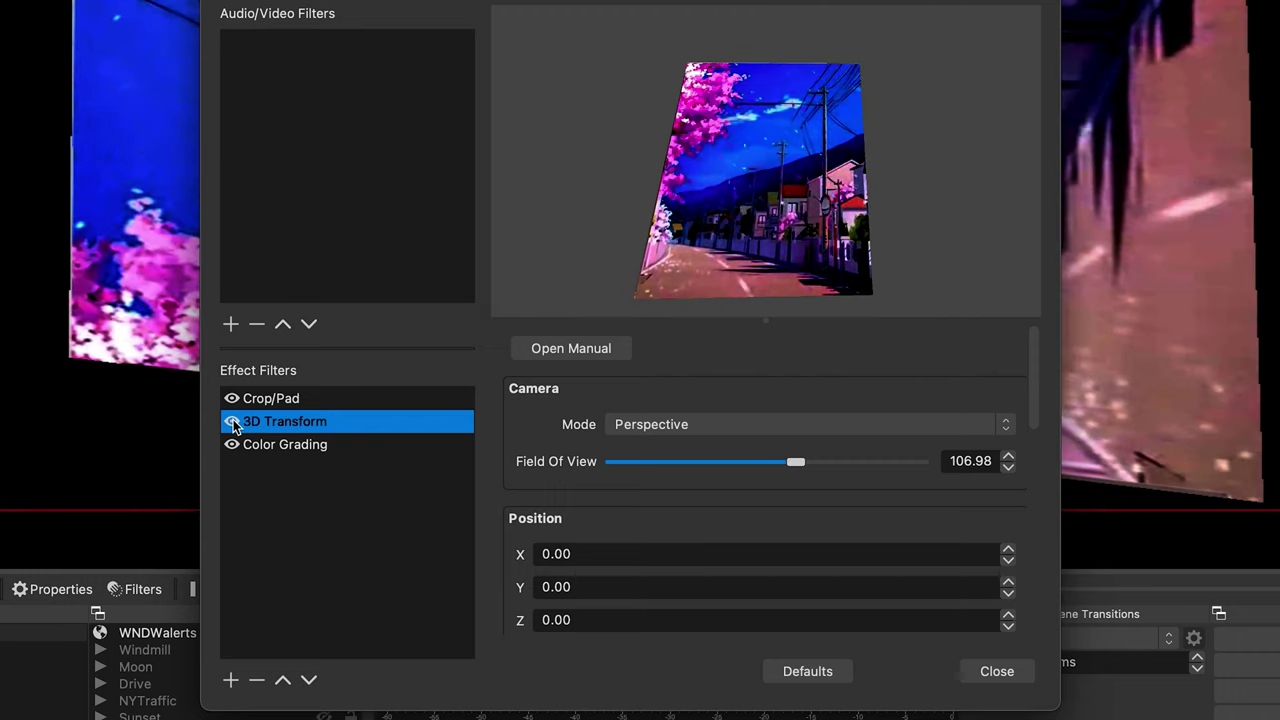
- Review the 3D Transform Camera, Position (including Z), Rotation and Scale settings
scroll(538, 496, down, 3)
double_click(540, 496)
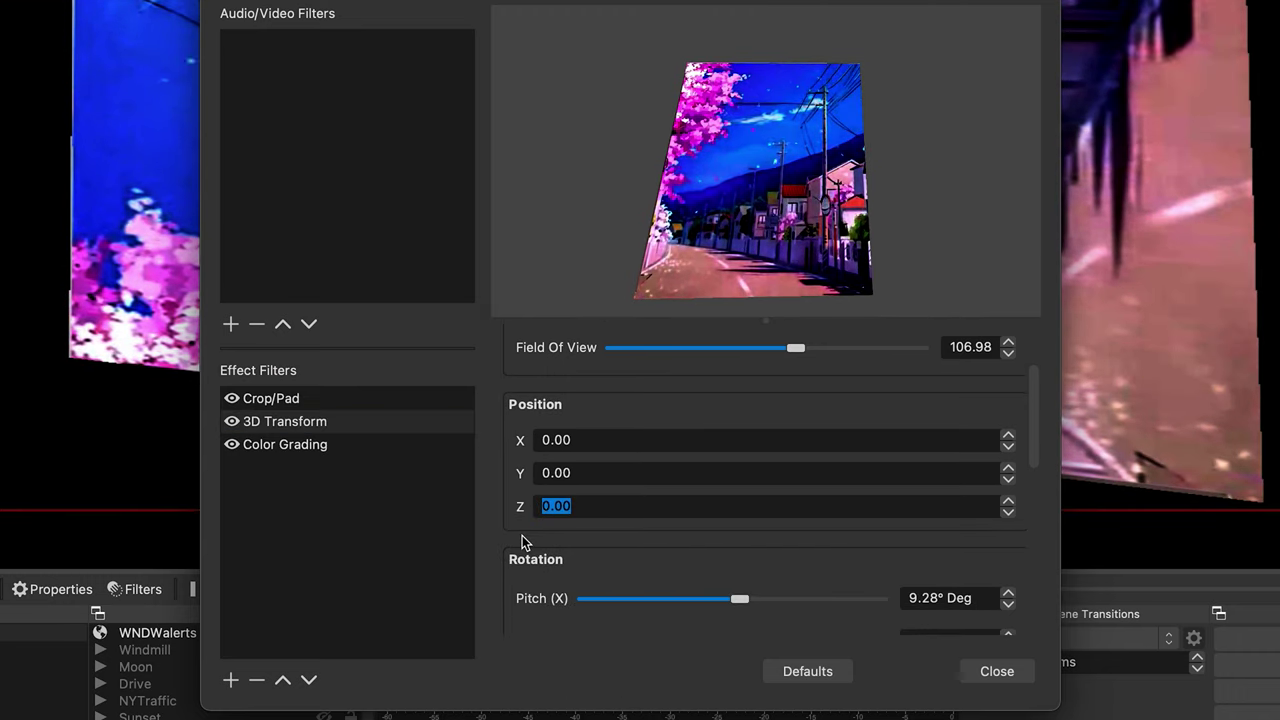
scroll(522, 523, down, 3)
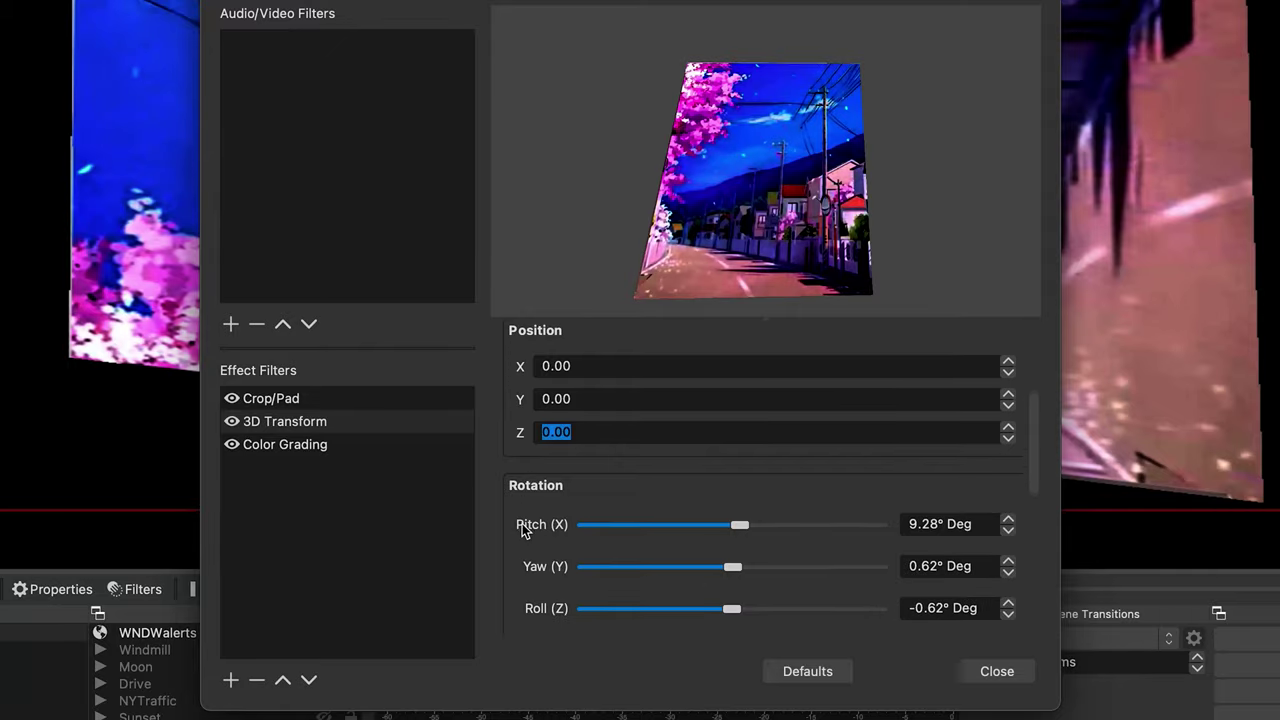
scroll(521, 500, down, 1)
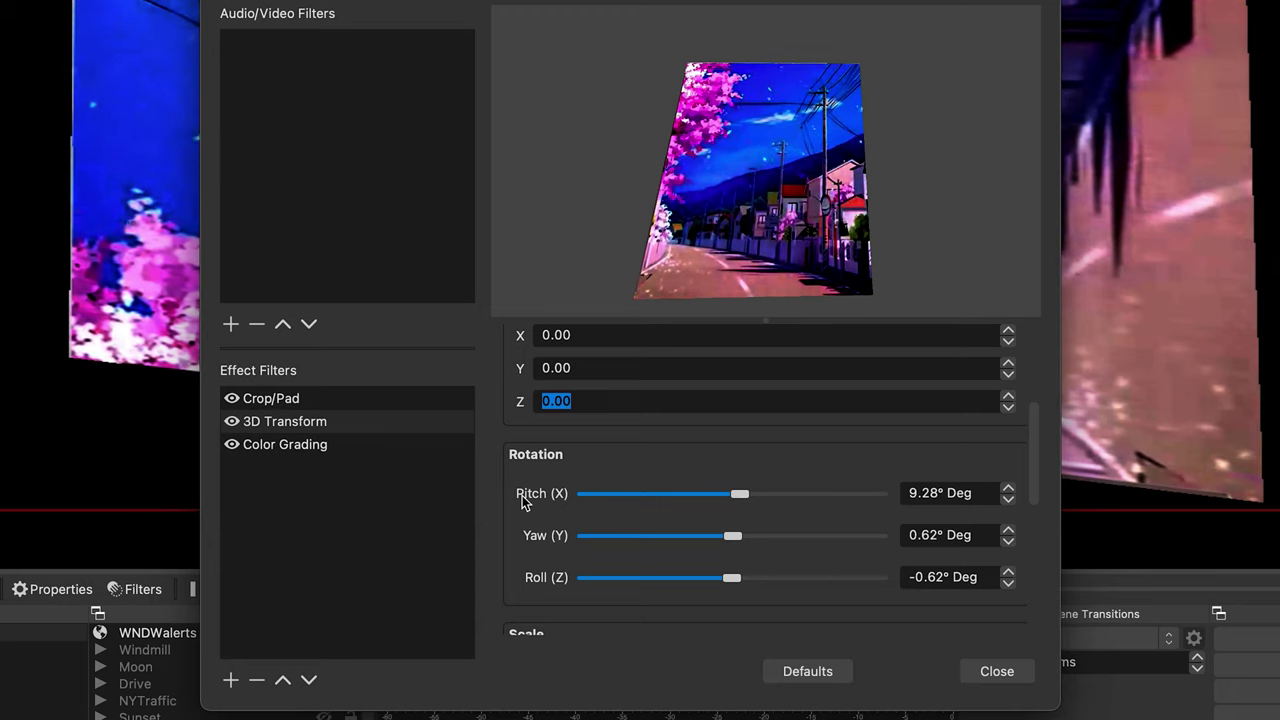
scroll(521, 516, down, 6)
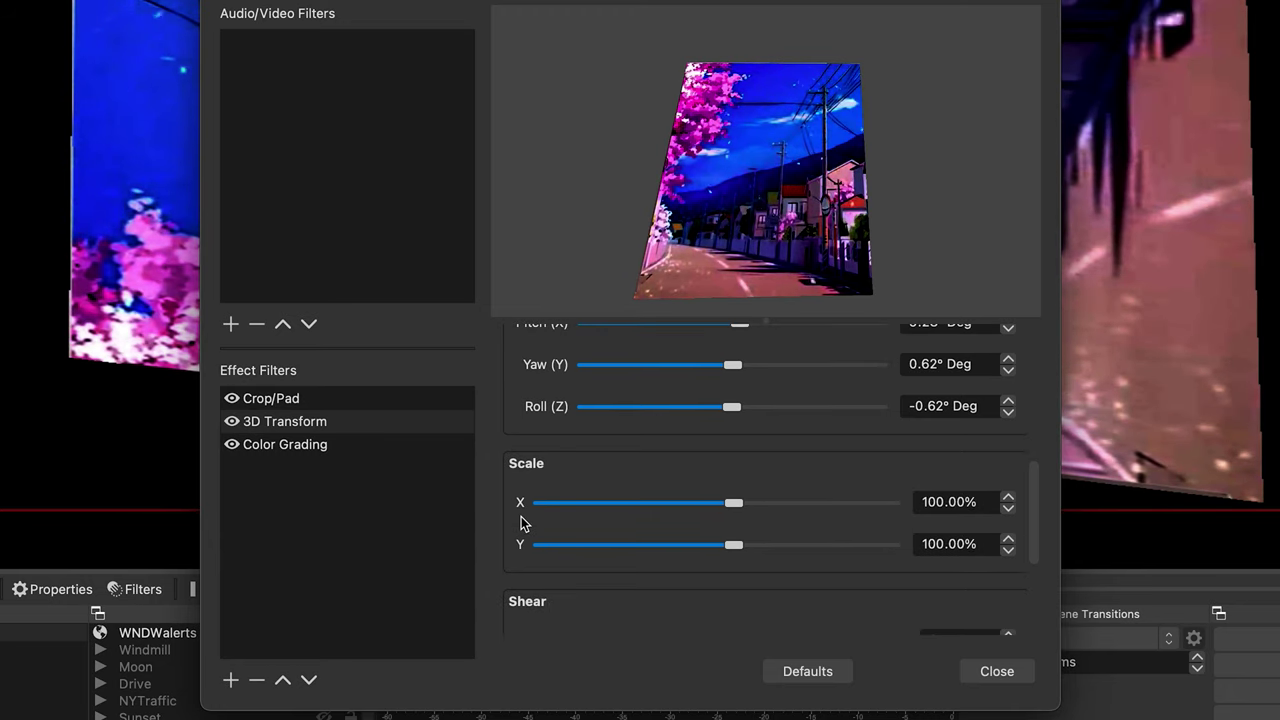
scroll(520, 455, up, 8)
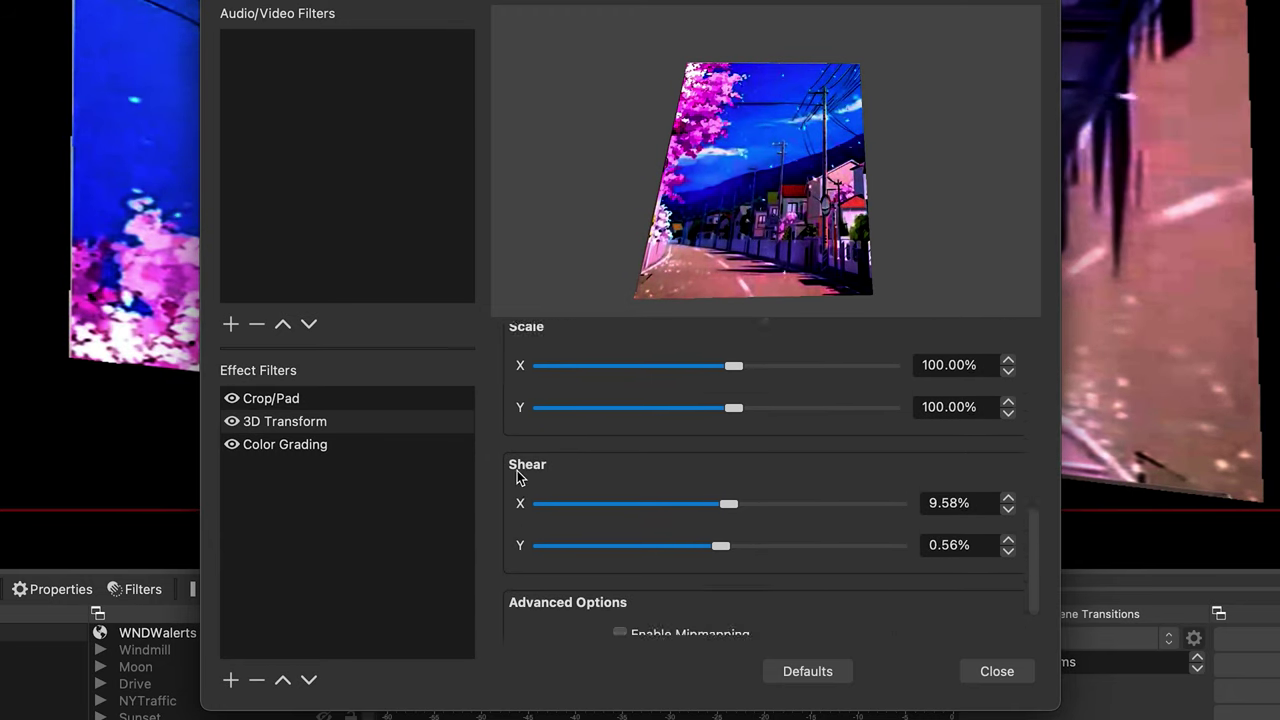
click(240, 425)
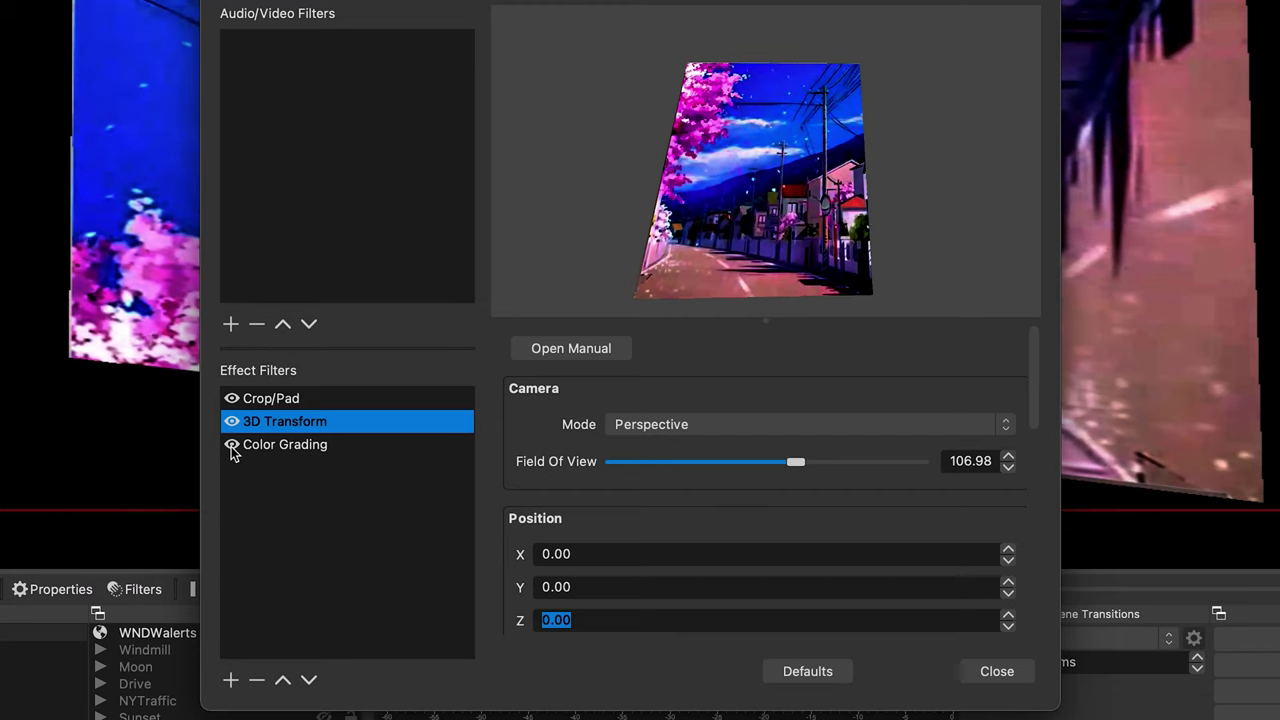
click(231, 446)
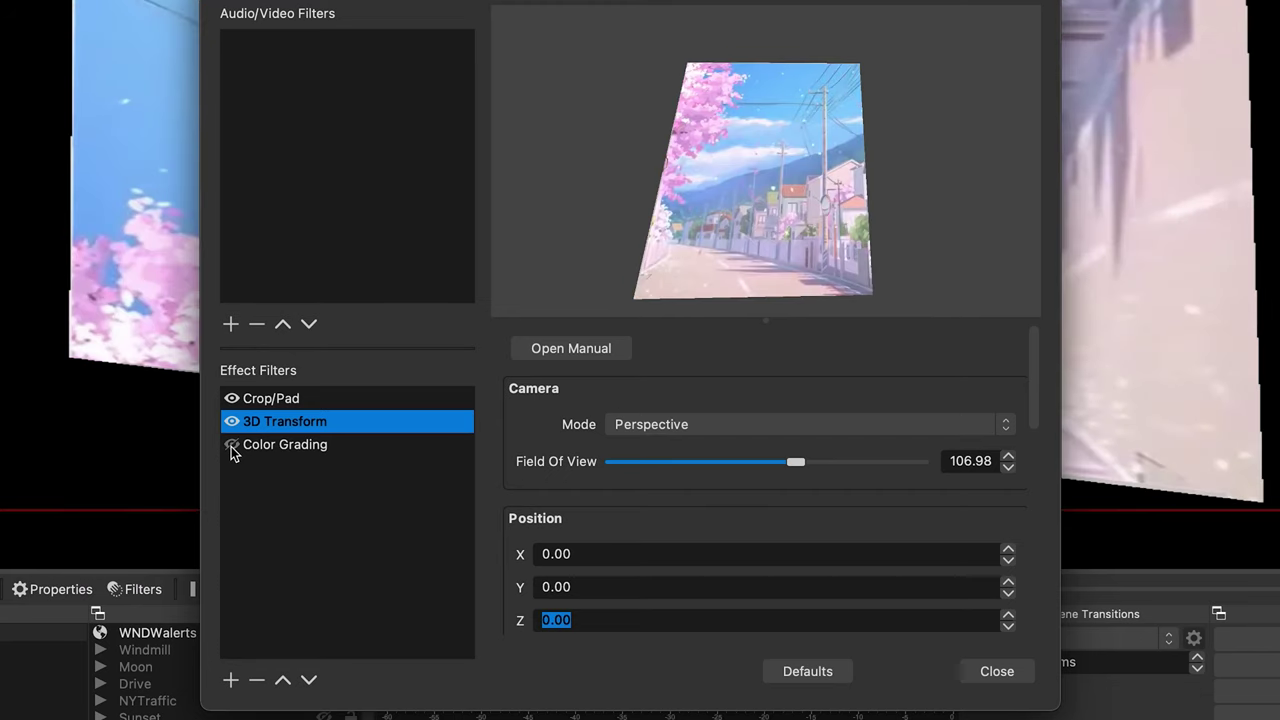
click(231, 446)
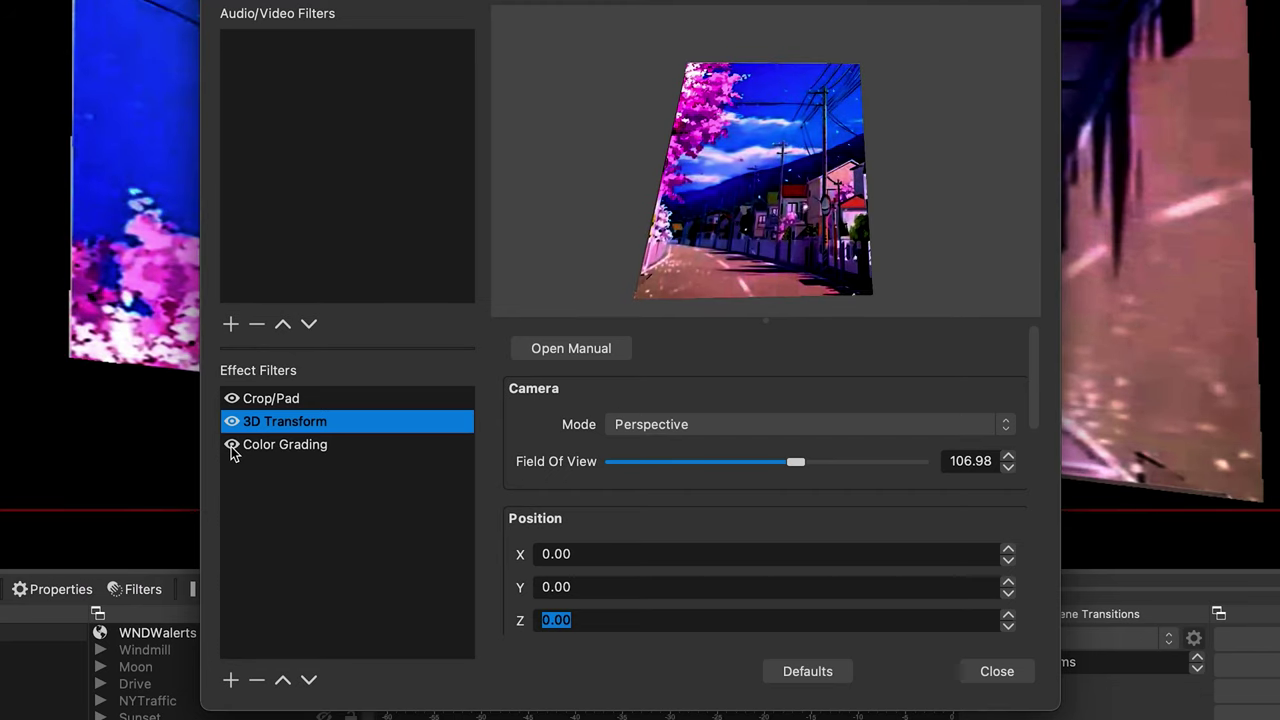
click(231, 446)
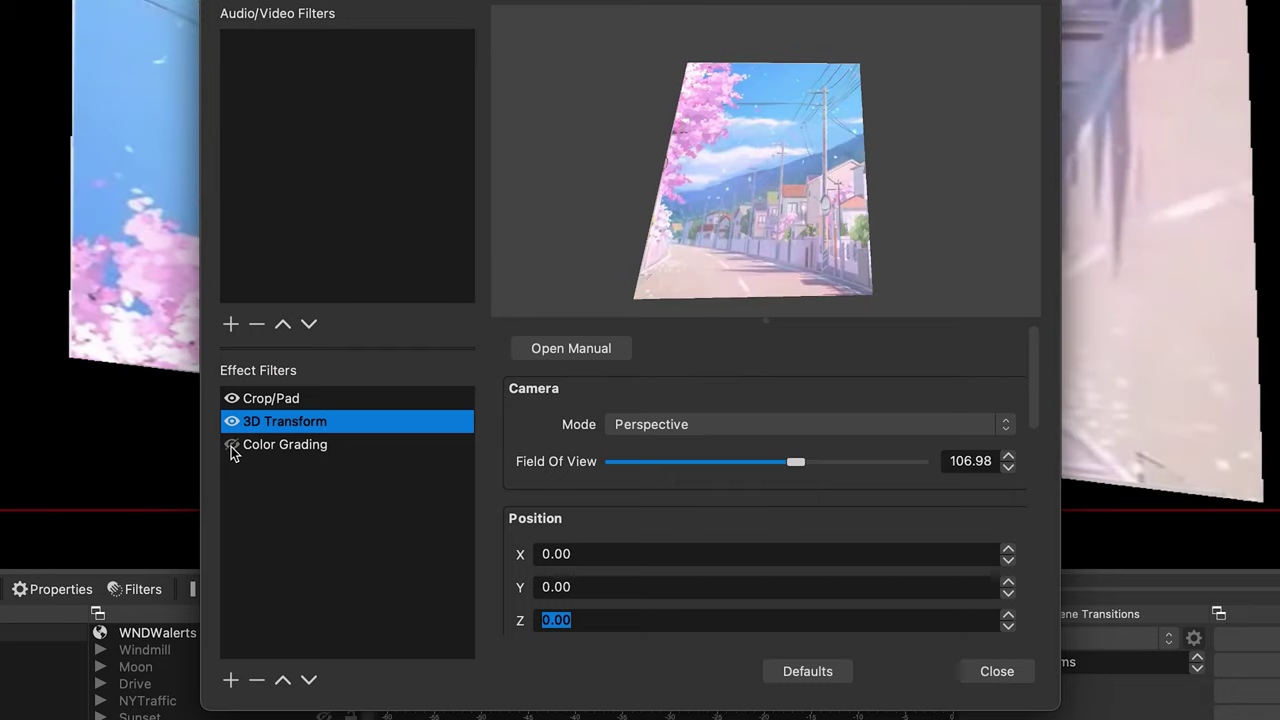
click(231, 446)
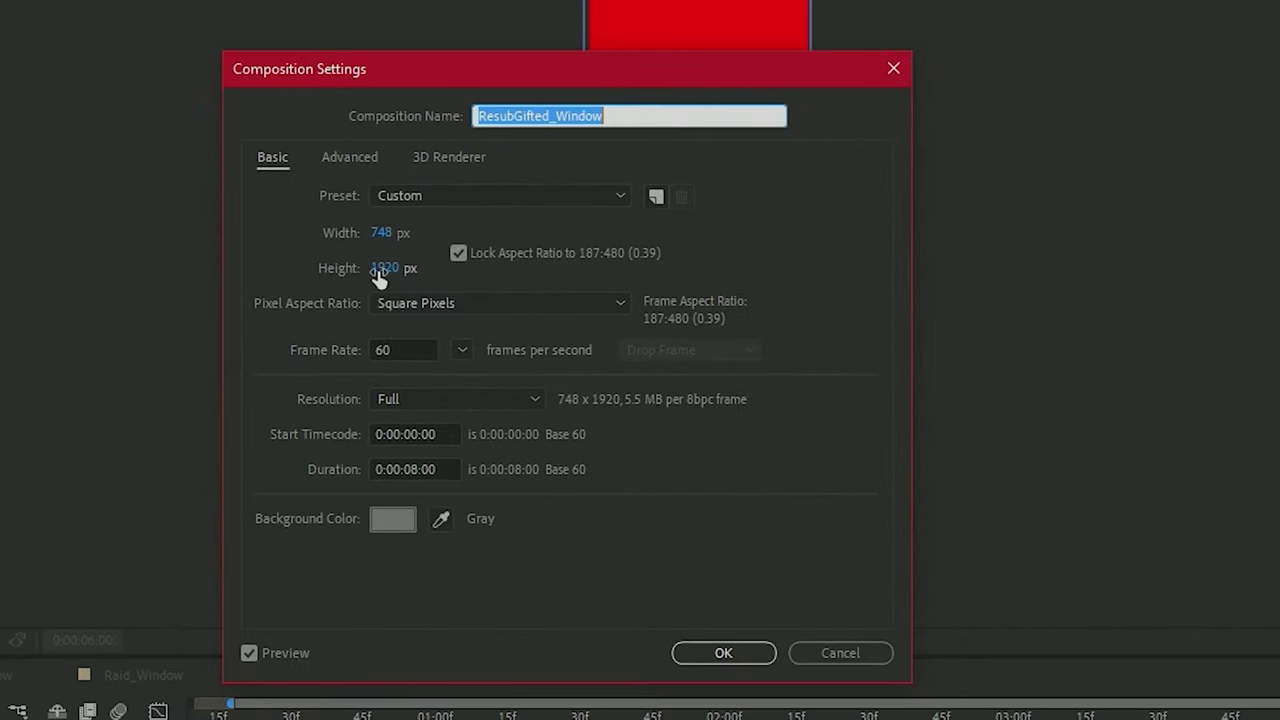
- Accept the 748 × 1920 px, 60 fps ResubGifted_Window composition settings
click(737, 660)
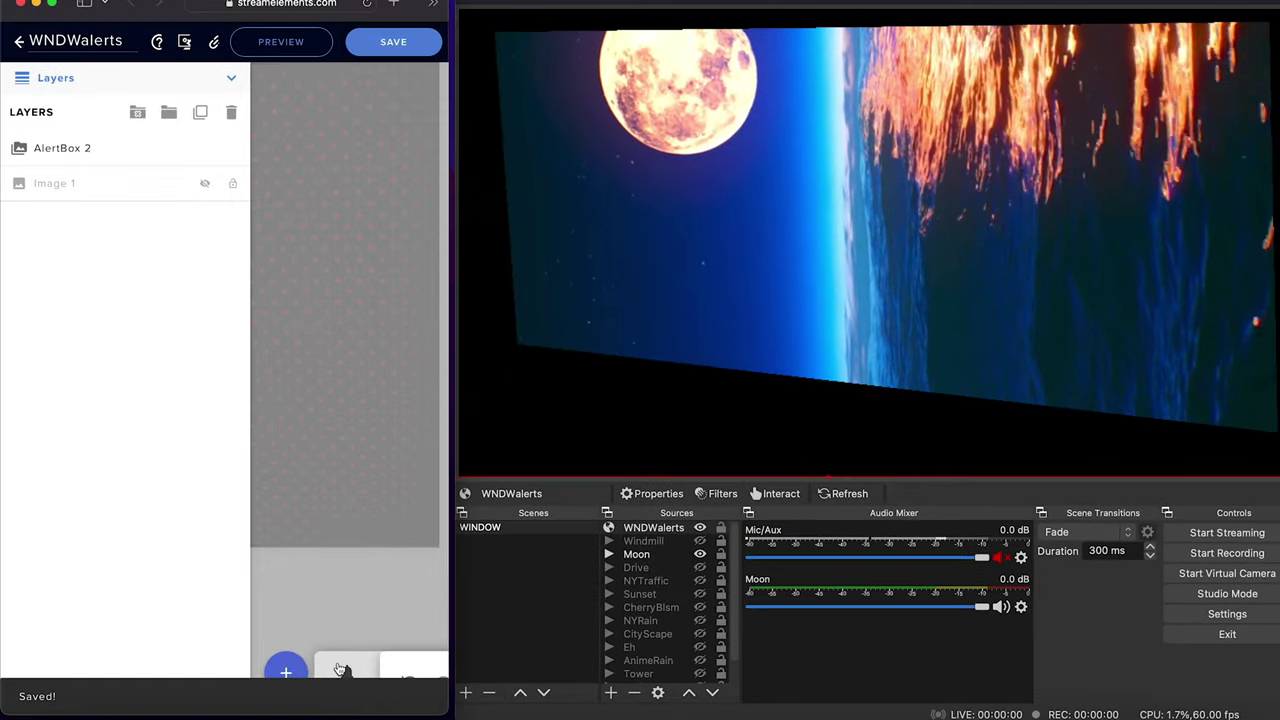
- Emulate a follower alert and check the WNDWalerts source's properties in OBS without changes
click(343, 670)
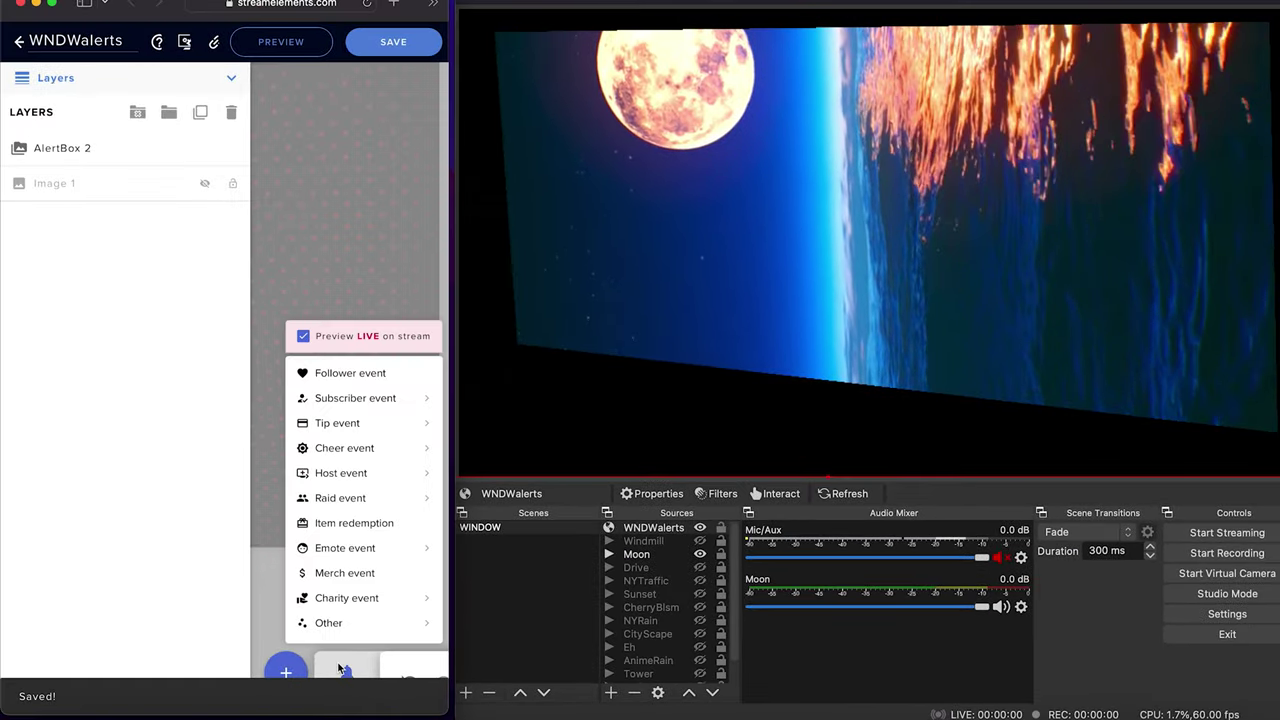
click(350, 373)
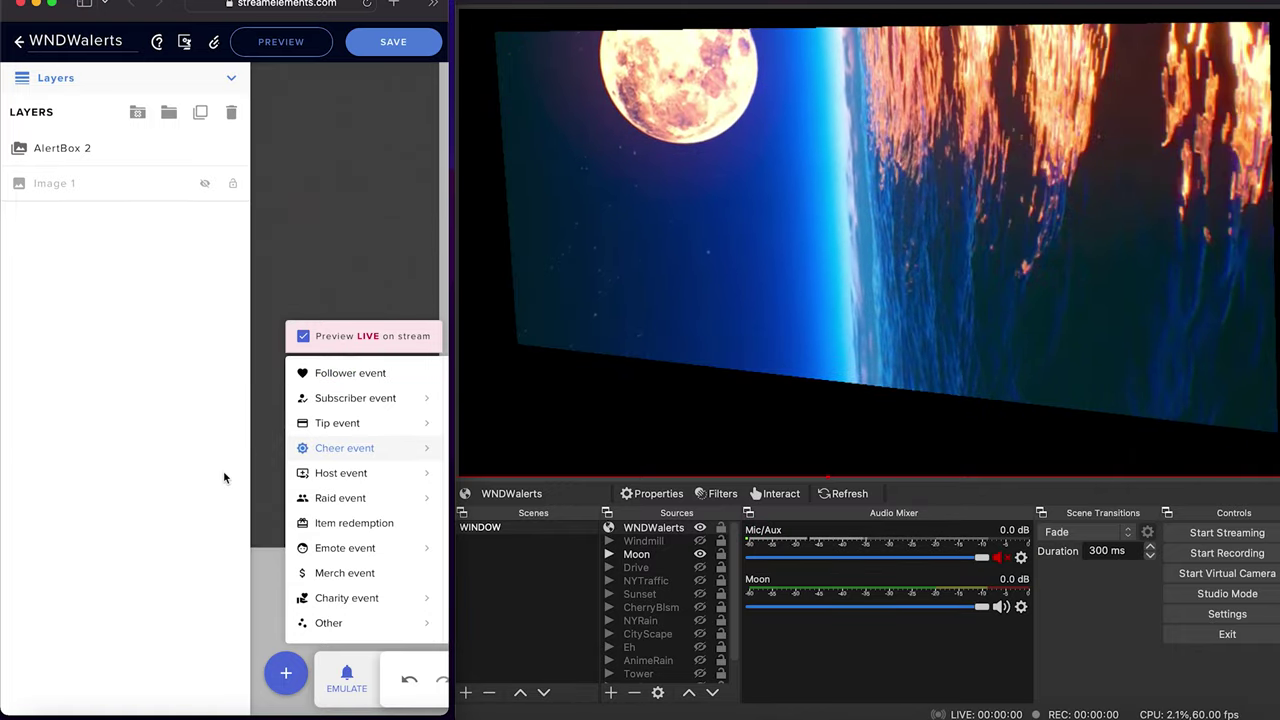
click(678, 530)
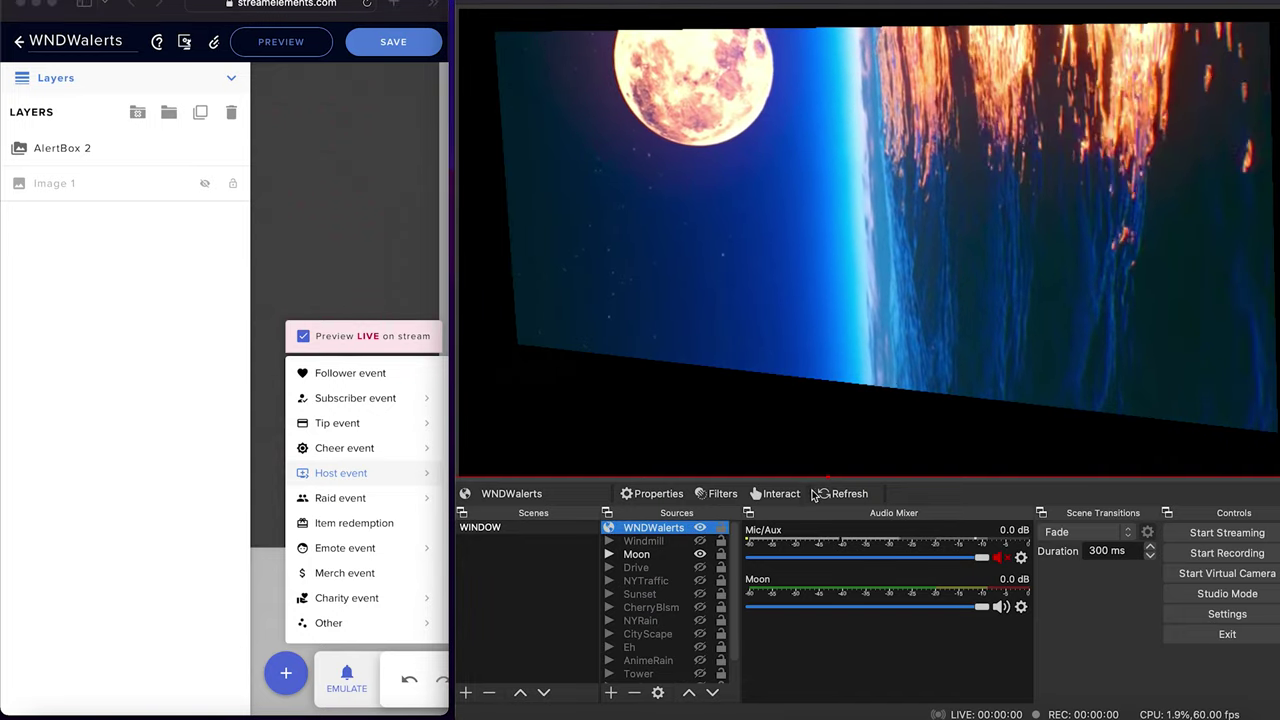
click(652, 493)
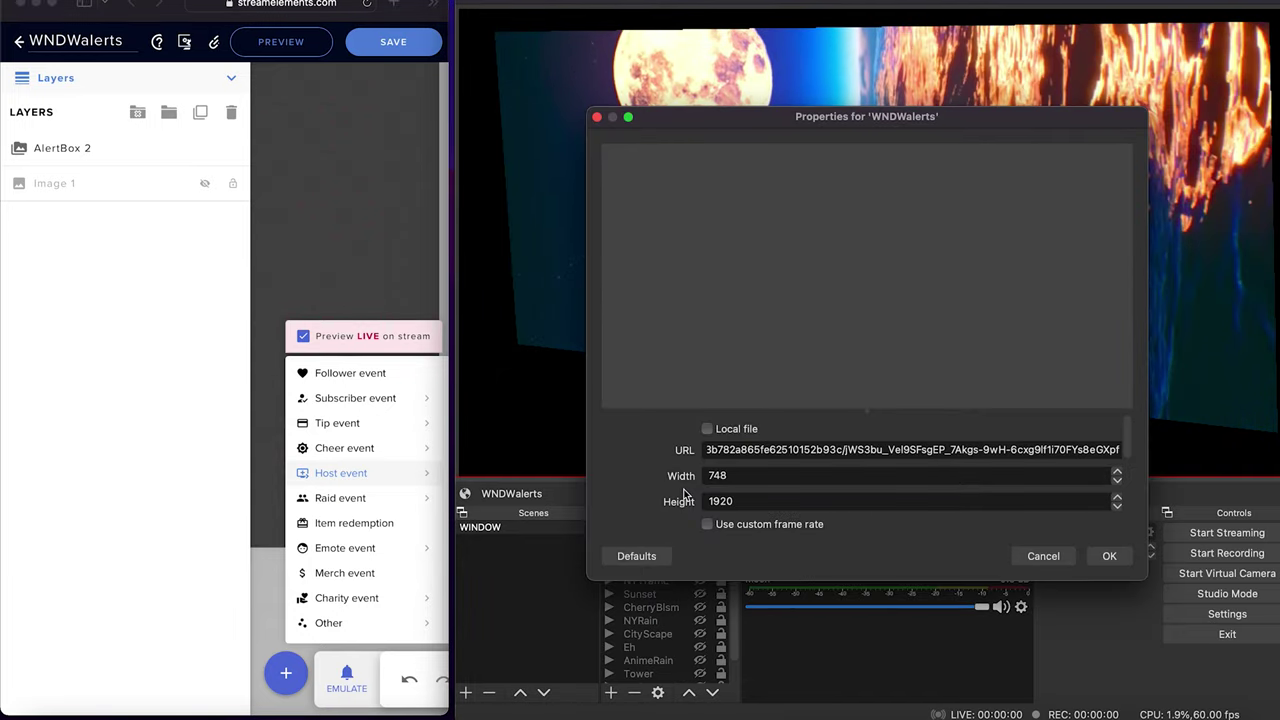
click(1043, 556)
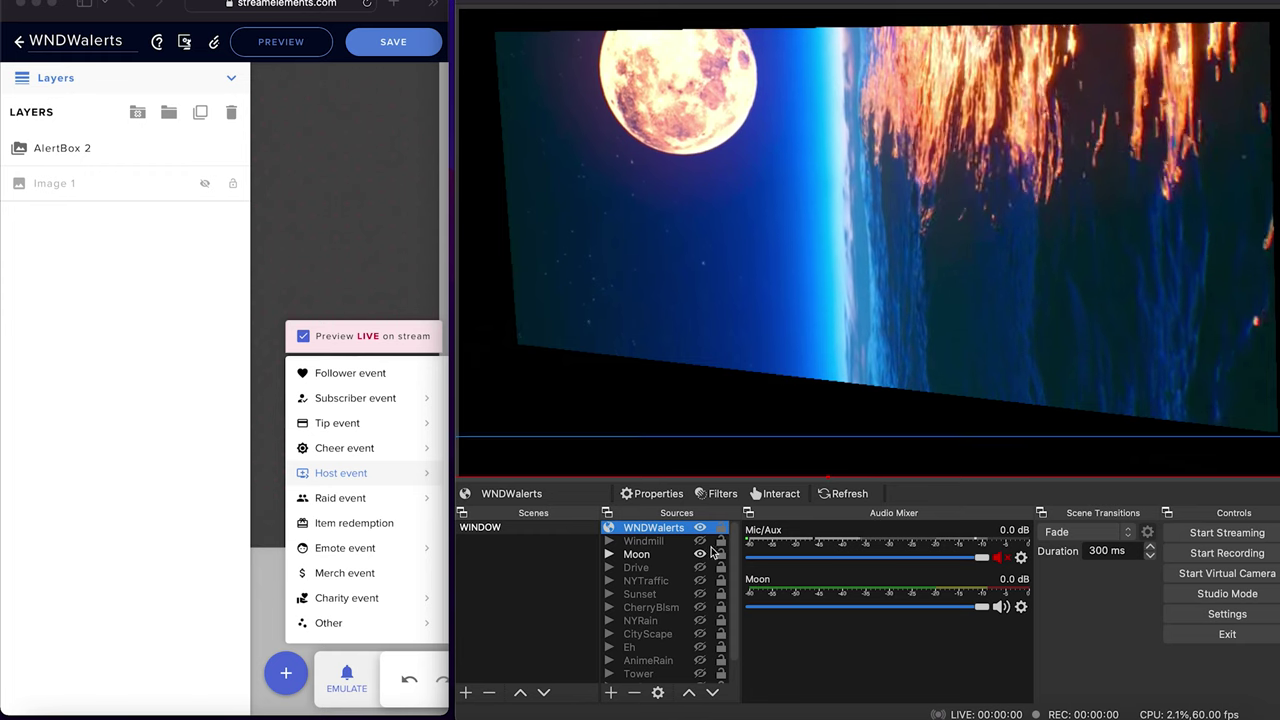
- Inspect WNDWalerts' 3D Transform filter, then emulate a tip alert from StreamElements
click(714, 495)
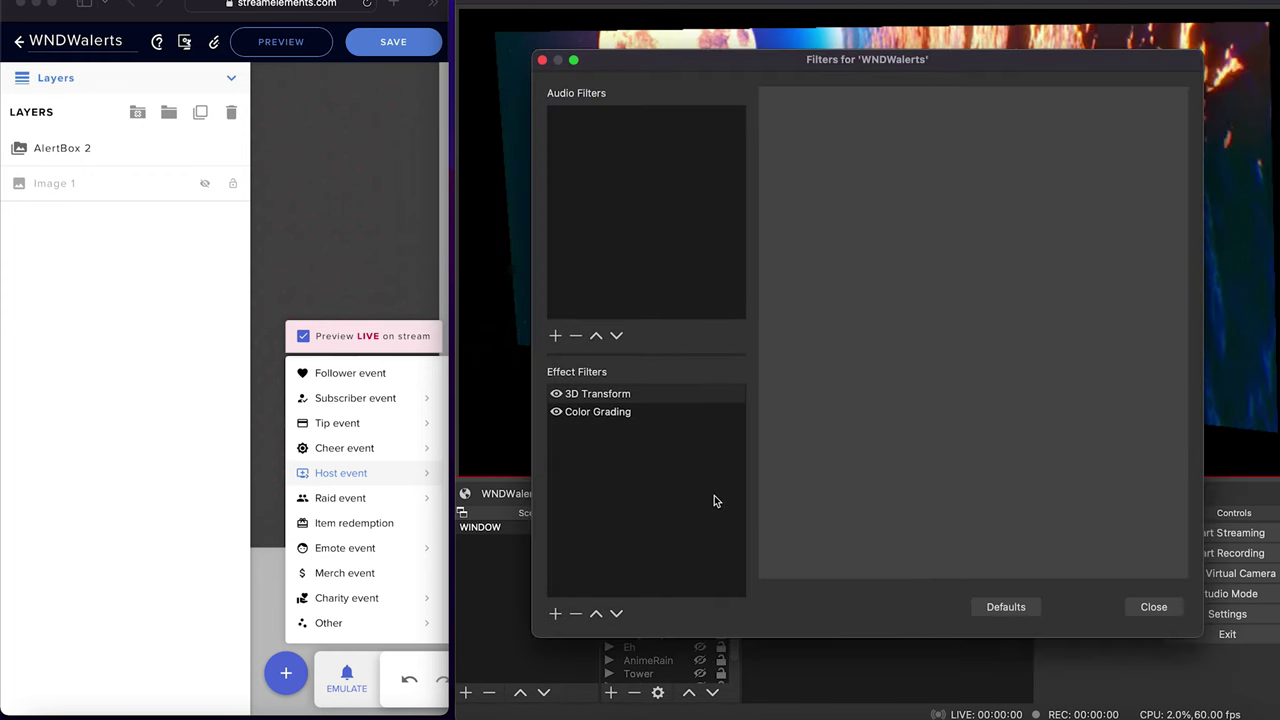
click(620, 395)
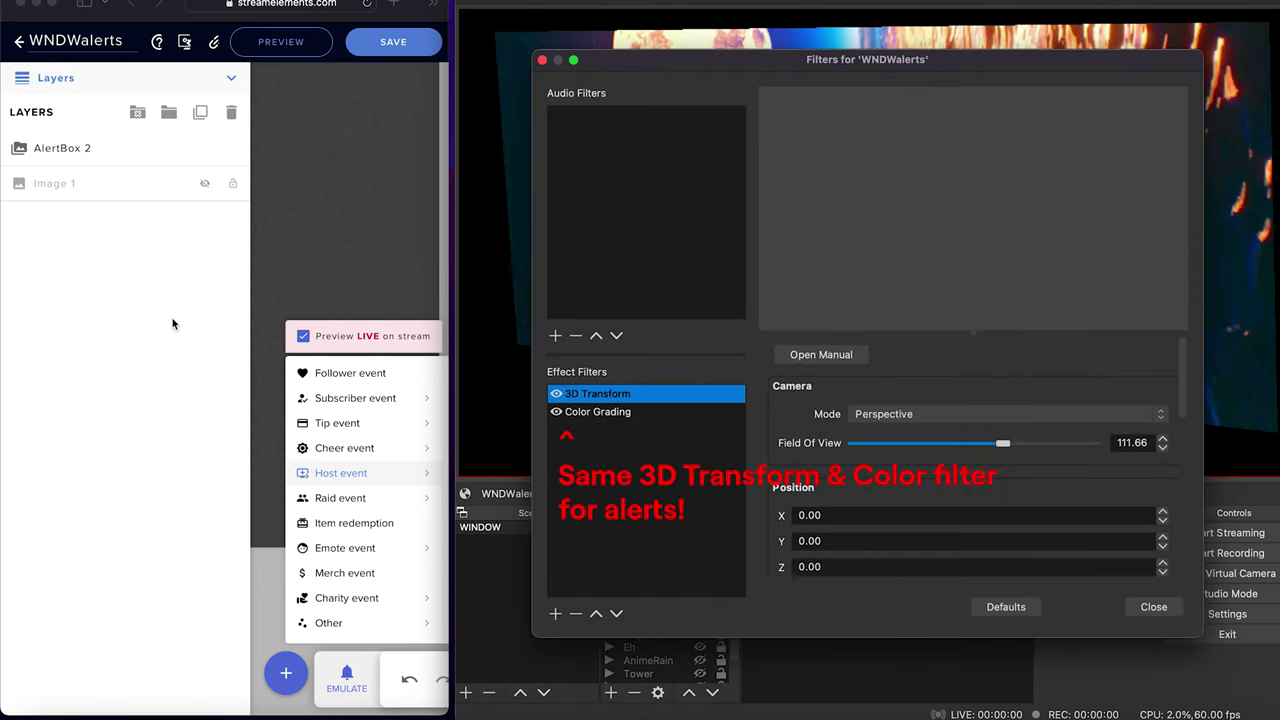
click(347, 404)
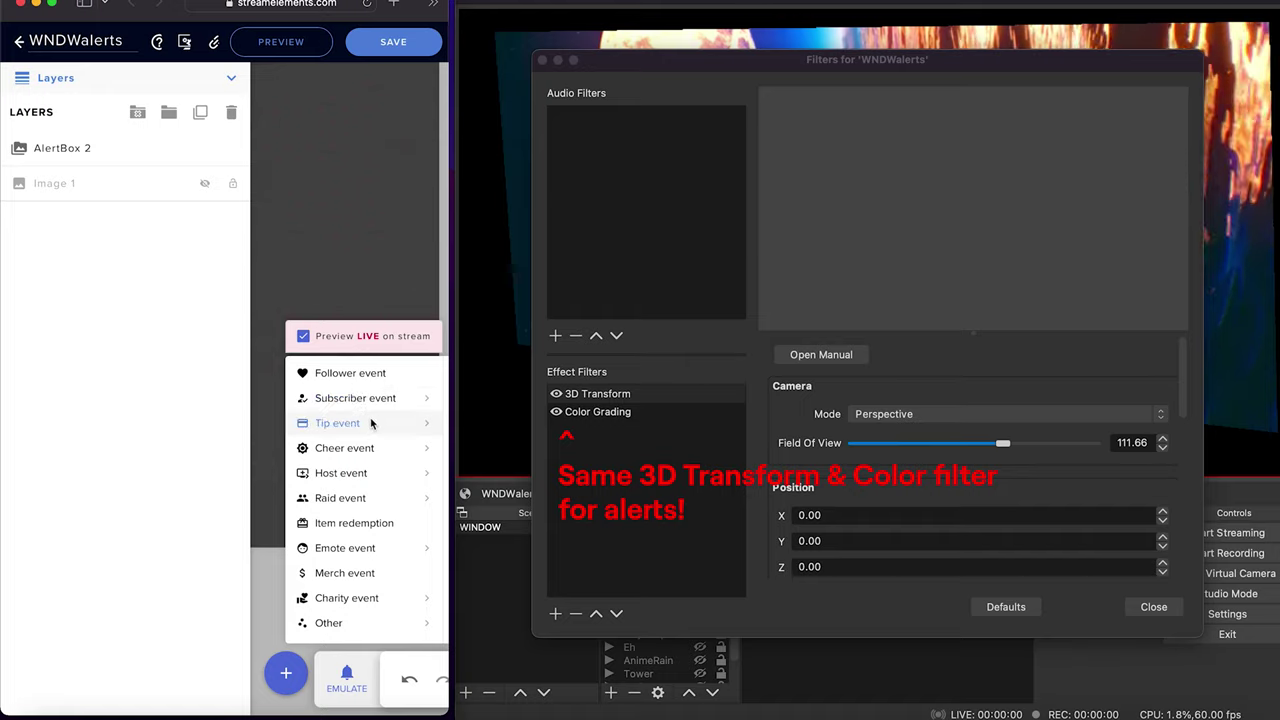
click(370, 424)
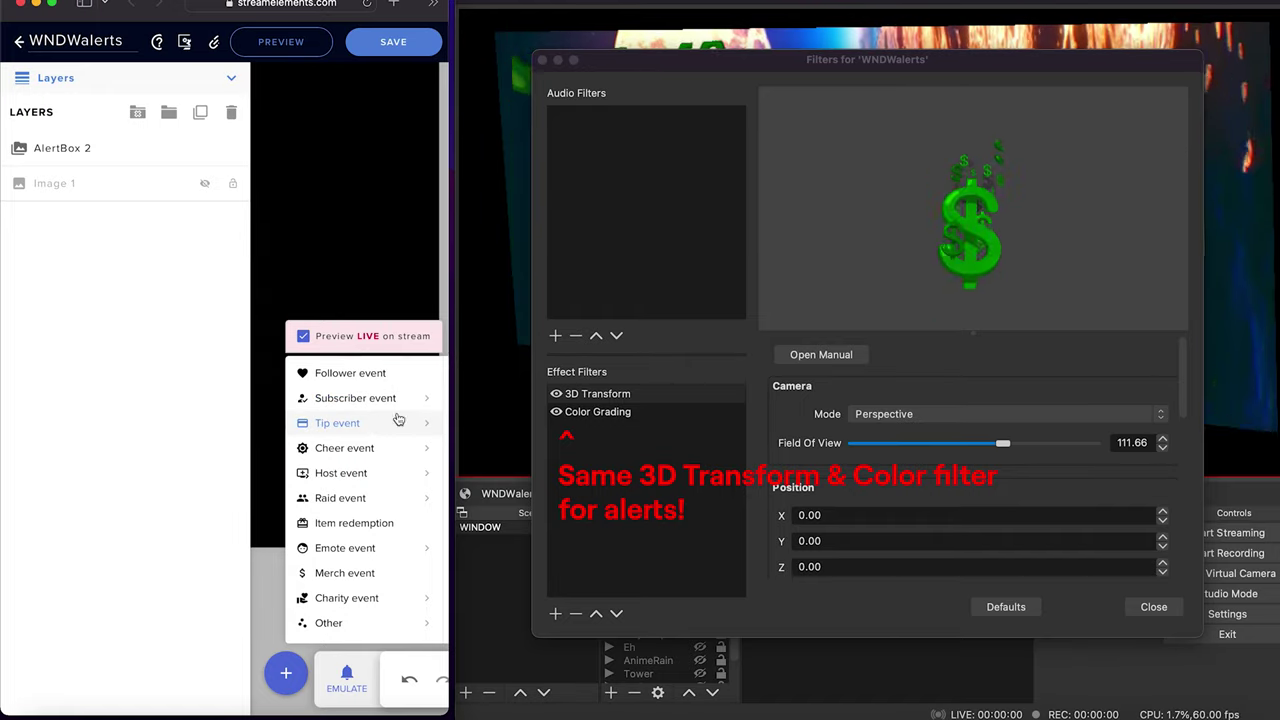